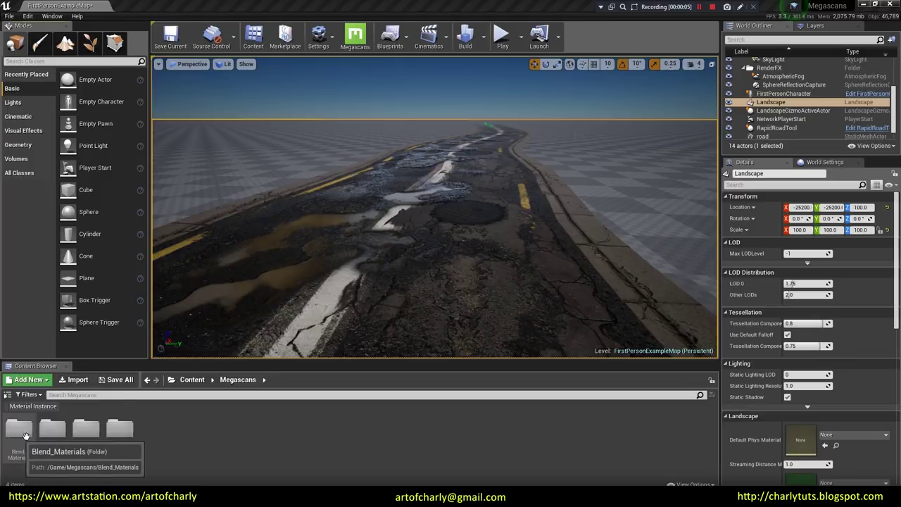
- Filter the Content Browser to Material Instances and create a material blend from the three road instances
left_click(28, 395)
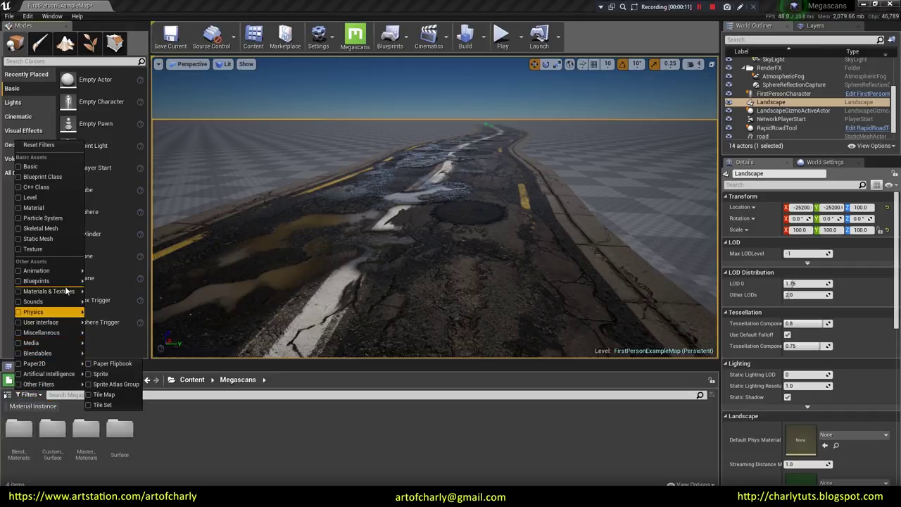
mouse_move(67, 293)
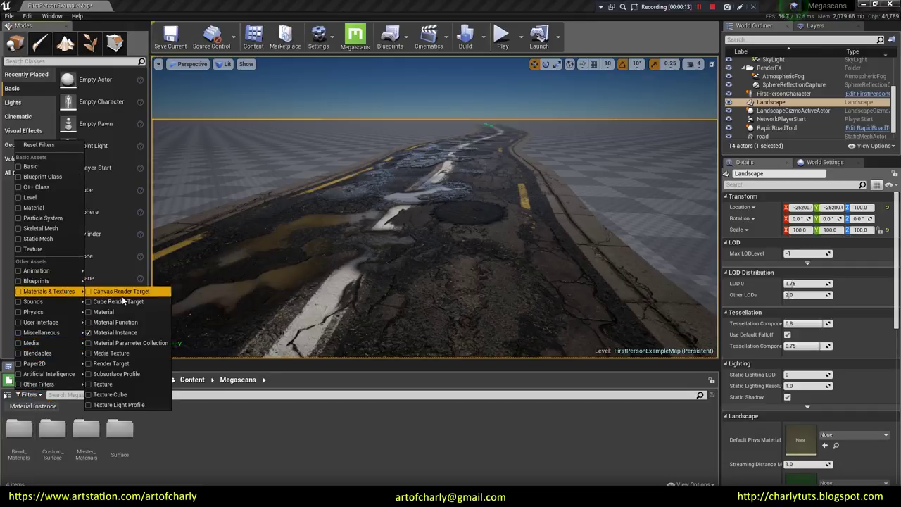
left_click(191, 450)
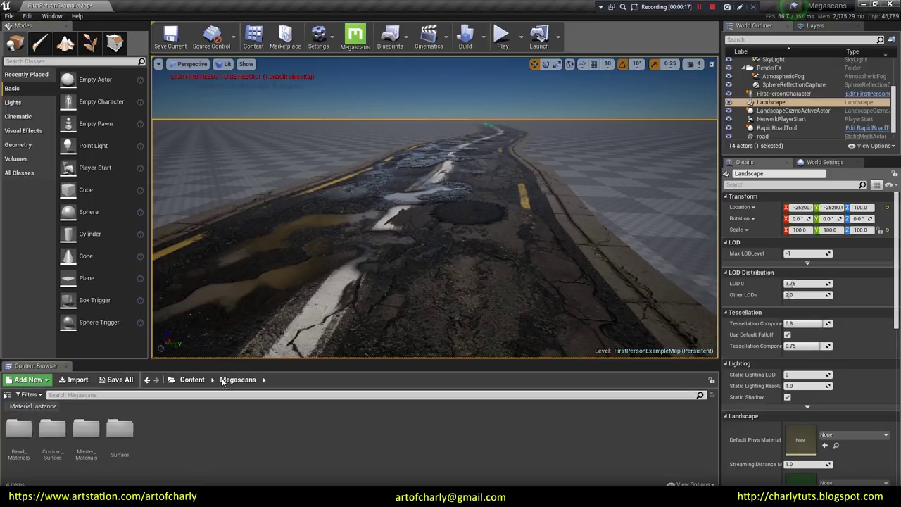
left_click(35, 408)
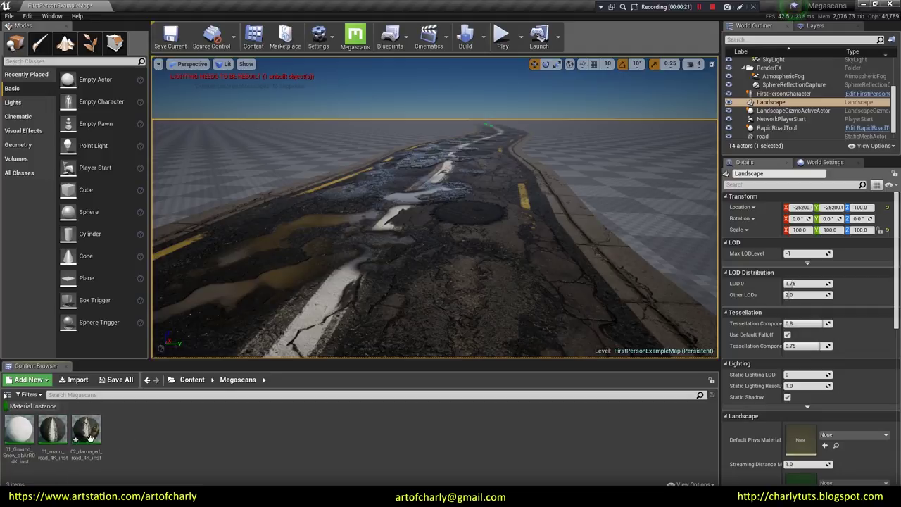
left_click(17, 431)
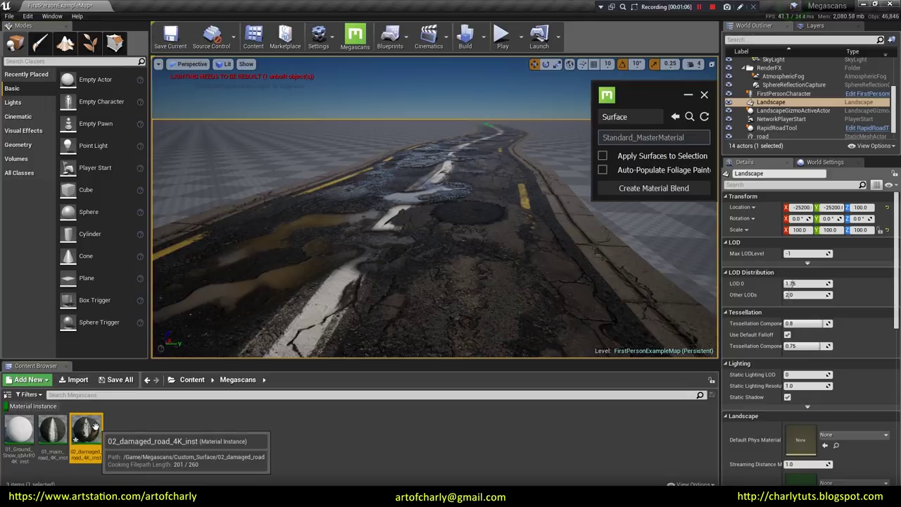
left_click(19, 431, "shift")
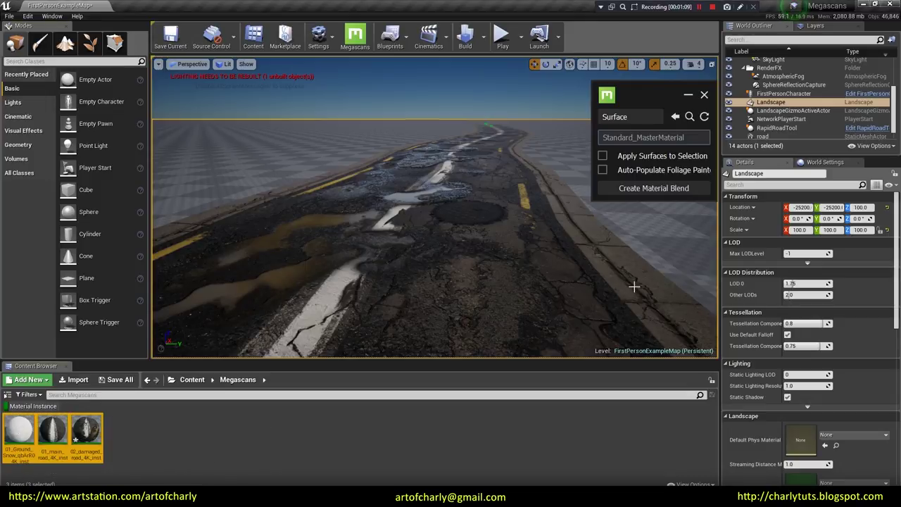
left_click(662, 189)
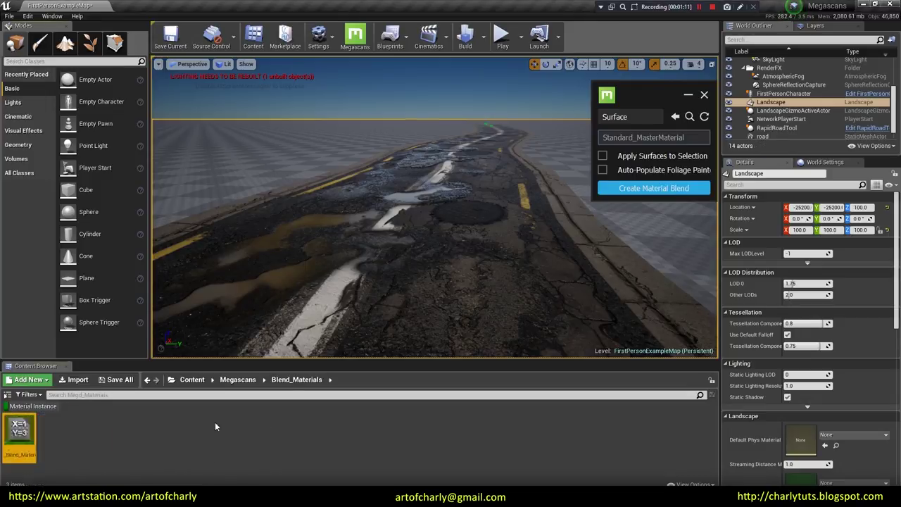
- Apply 01_Blend_Material from the Blend_Materials folder to the landscape
left_click(236, 381)
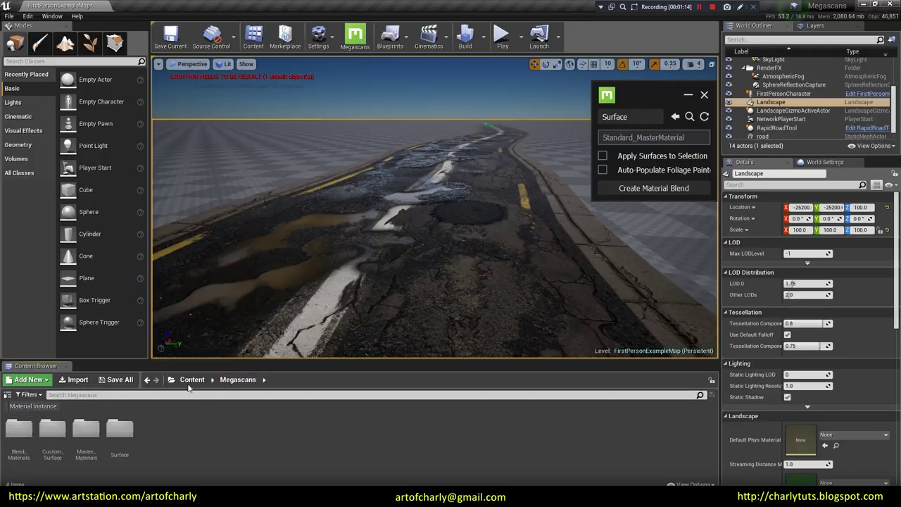
double_click(24, 449)
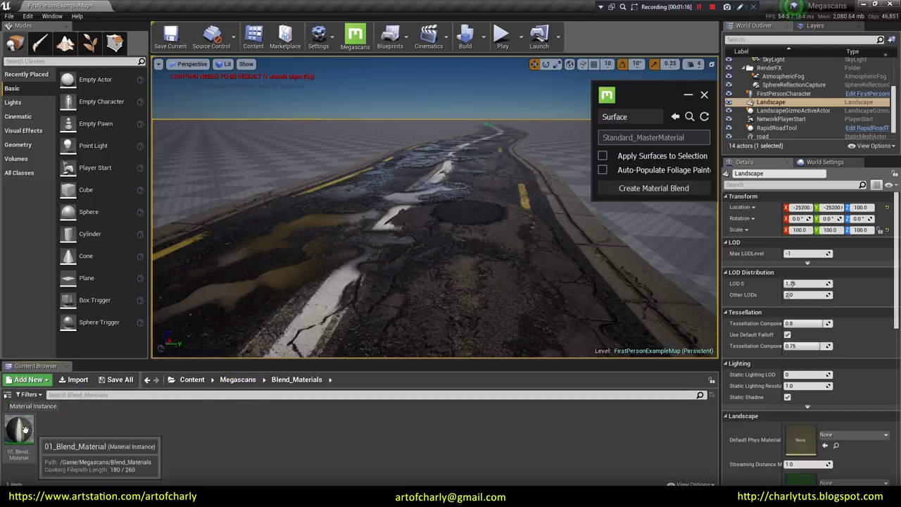
left_click_drag(19, 431, 381, 225)
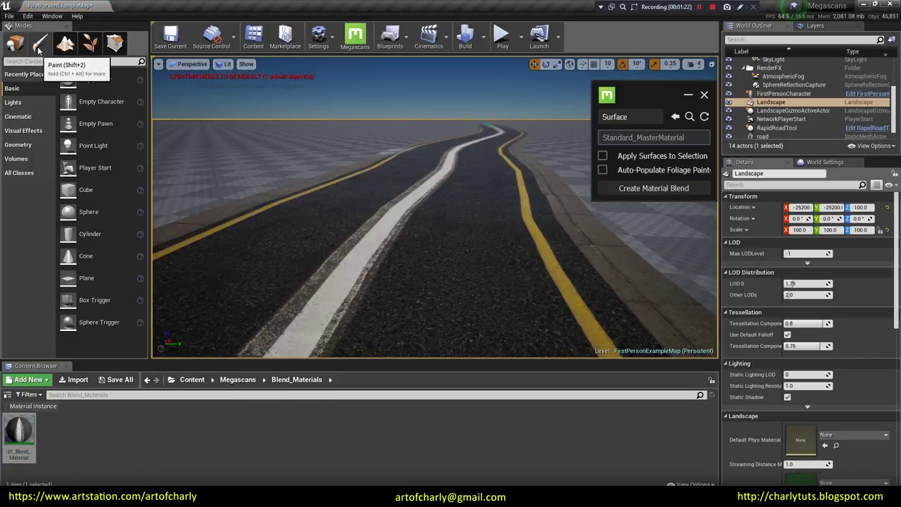
- Switch the landscape to Paint mode and set the viewport to Wireframe
left_click(40, 45)
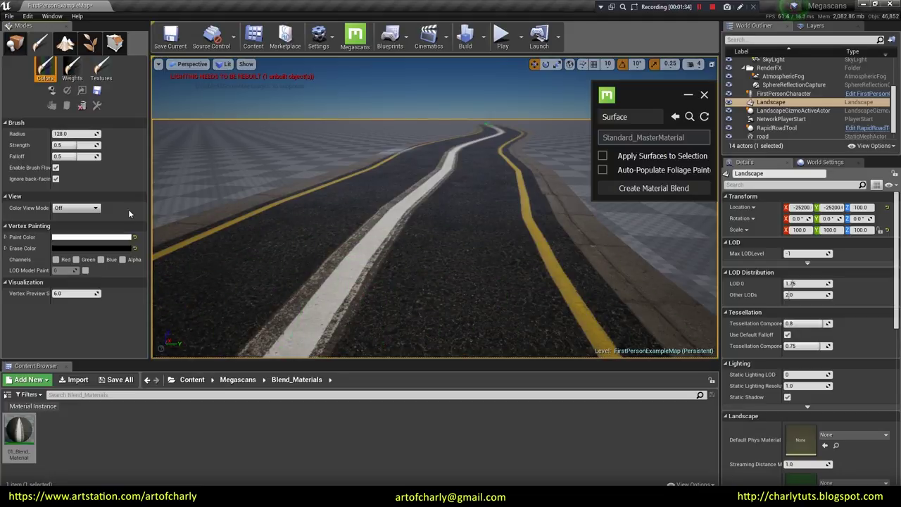
left_click(220, 65)
left_click(243, 100)
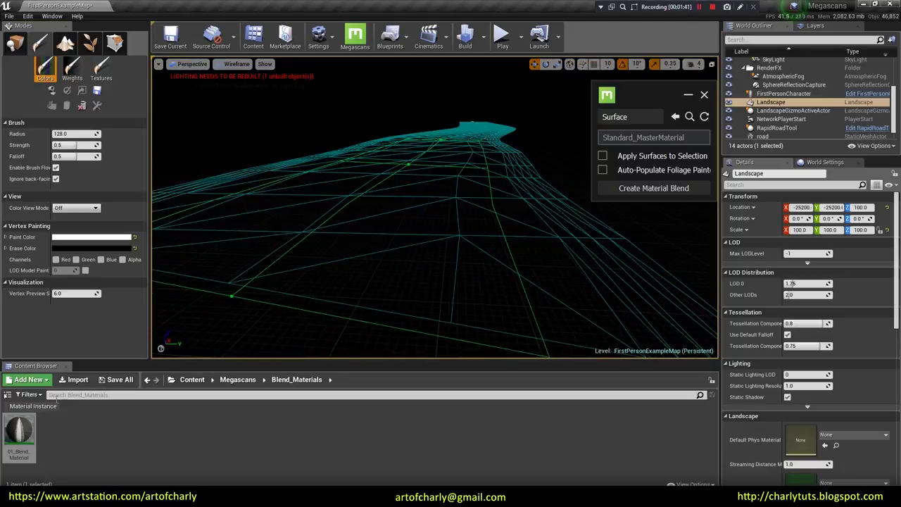
- Open 01_Blend_Material and override Base Normal Intensity (3.0), Base Subdivisions and Displacement Offset
double_click(21, 429)
left_click(379, 184)
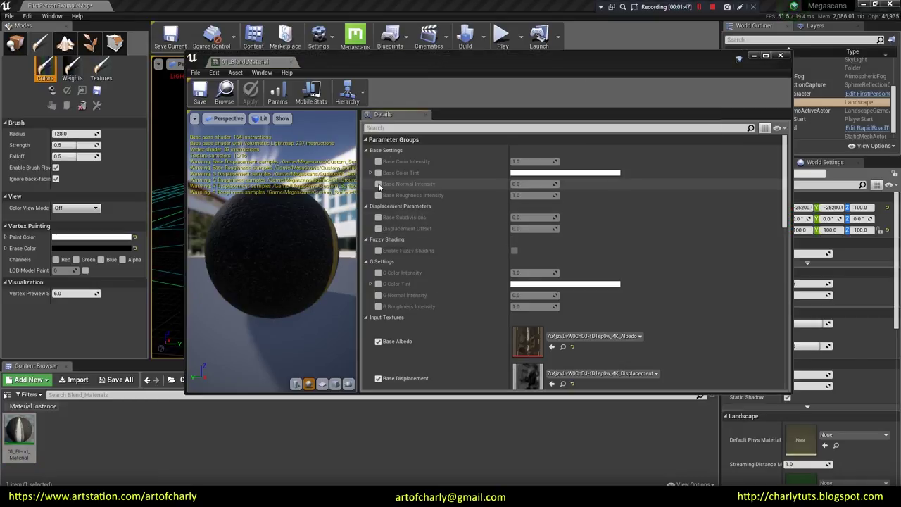
left_click(532, 186)
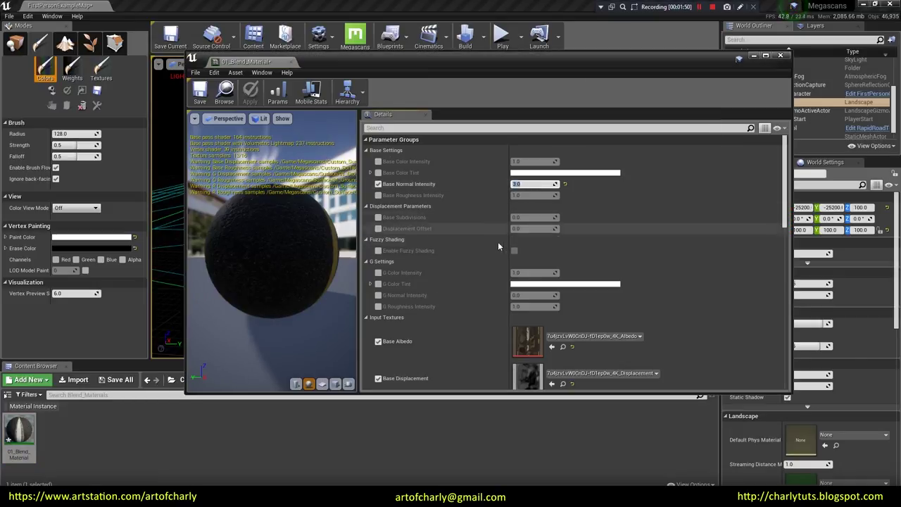
left_click(378, 216)
left_click(379, 228)
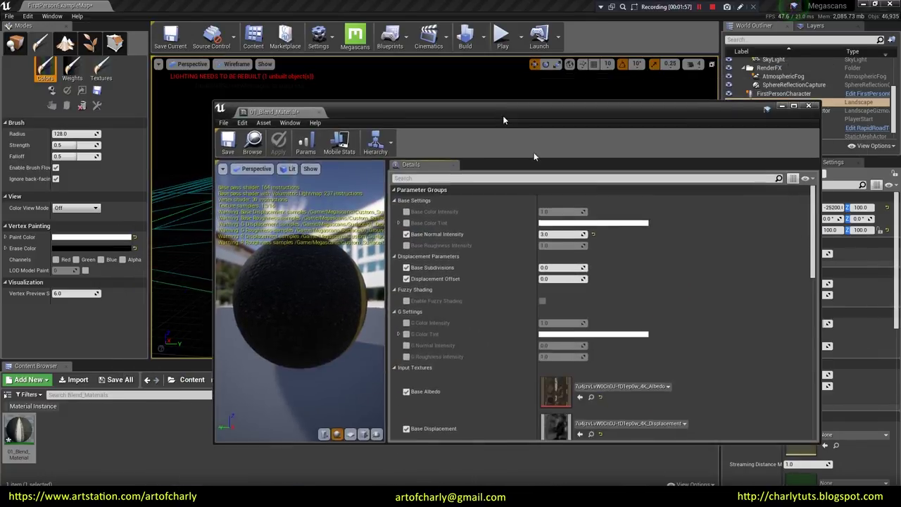
- Set Base Subdivisions to 32 and Displacement Offset to 1.5
left_click_drag(475, 67, 458, 257)
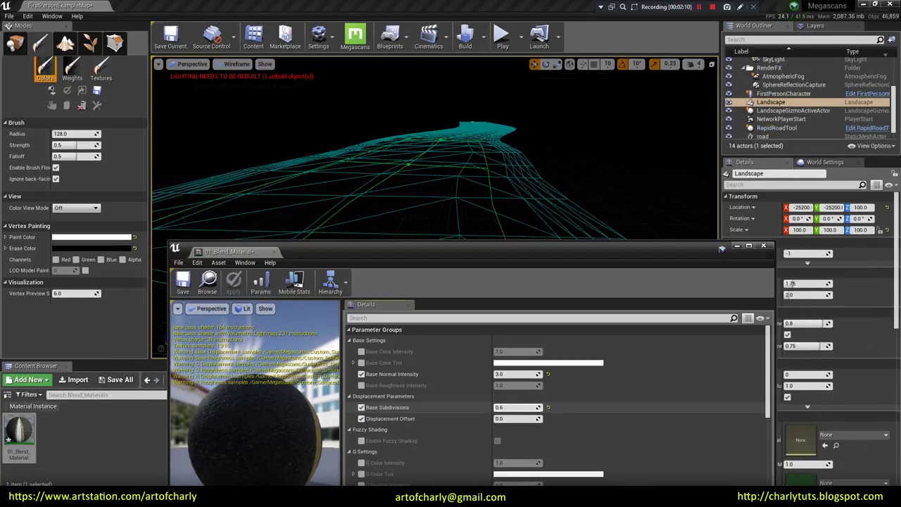
left_click_drag(517, 407, 504, 409)
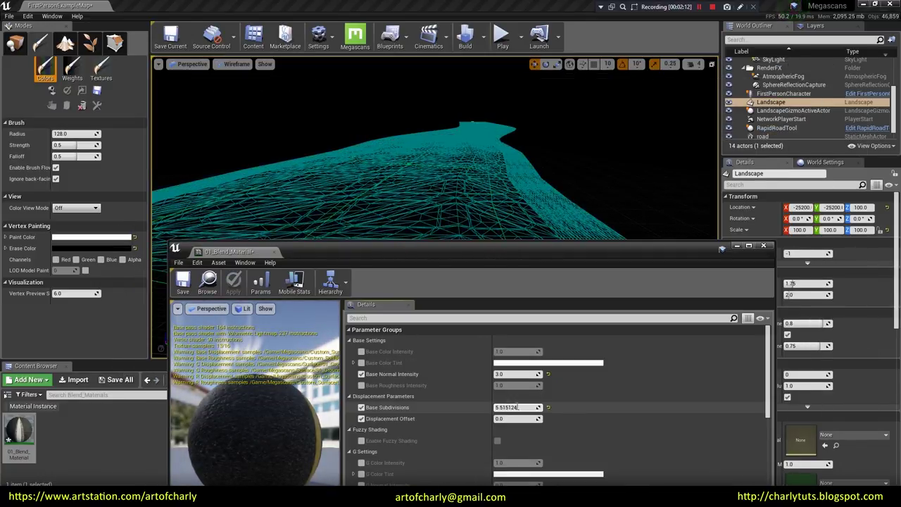
type("32")
key("Return")
left_click(518, 419)
type("1.5")
key("Return")
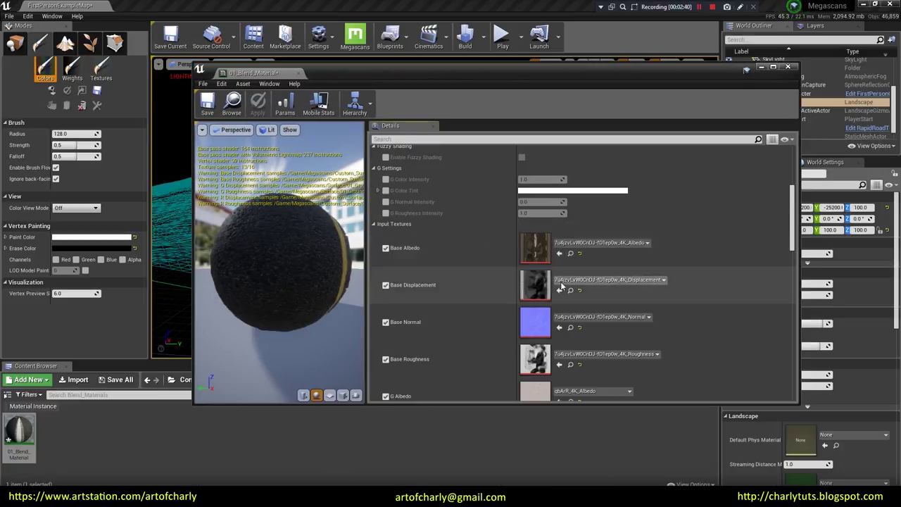
scroll(510, 267, "down", 3)
scroll(428, 311, "down", 1)
scroll(398, 276, "down", 1)
scroll(381, 260, "down", 3)
scroll(388, 259, "down", 3)
scroll(401, 258, "down", 3)
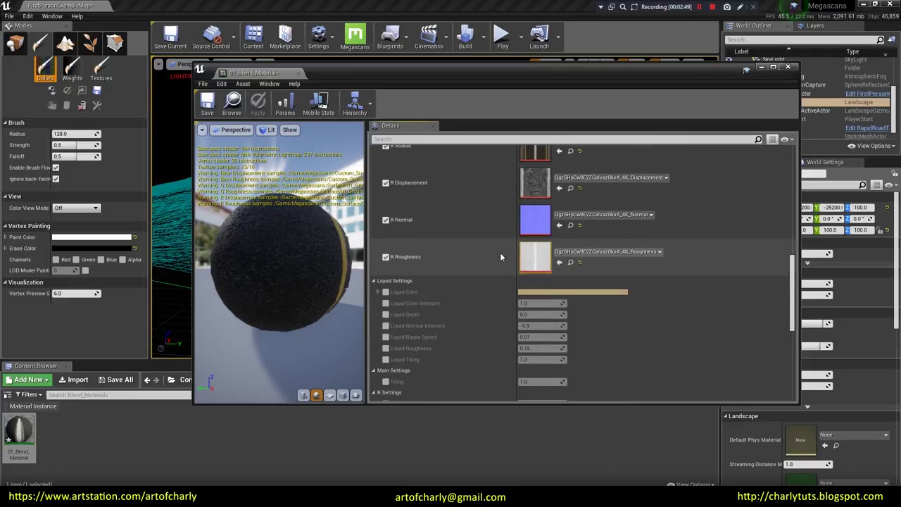
scroll(413, 257, "down", 3)
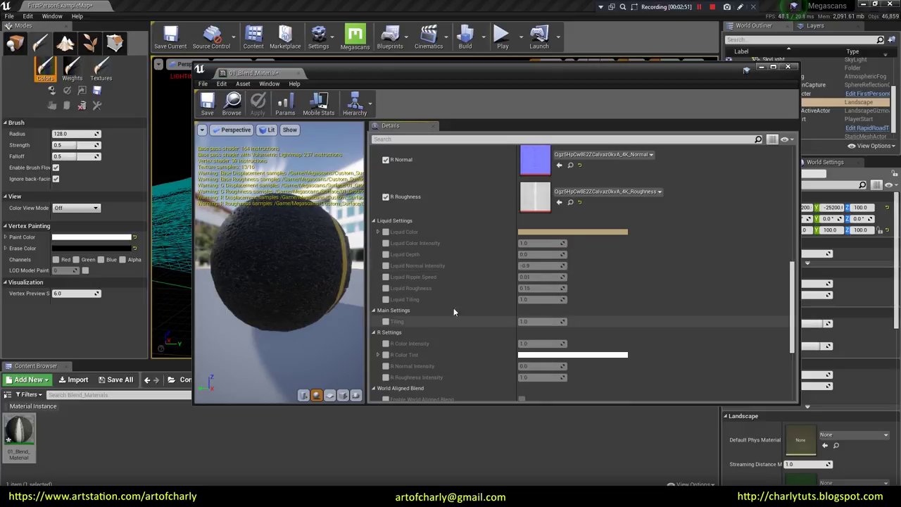
scroll(433, 303, "down", 2)
scroll(458, 322, "down", 2)
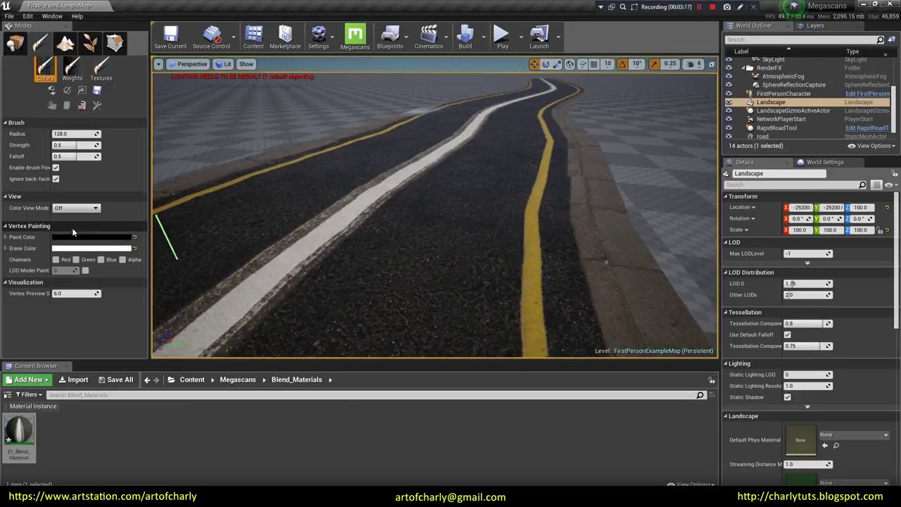
- Try a green-channel paint stroke on the road, then undo it and untick green
right_click_drag(340, 246, 341, 233)
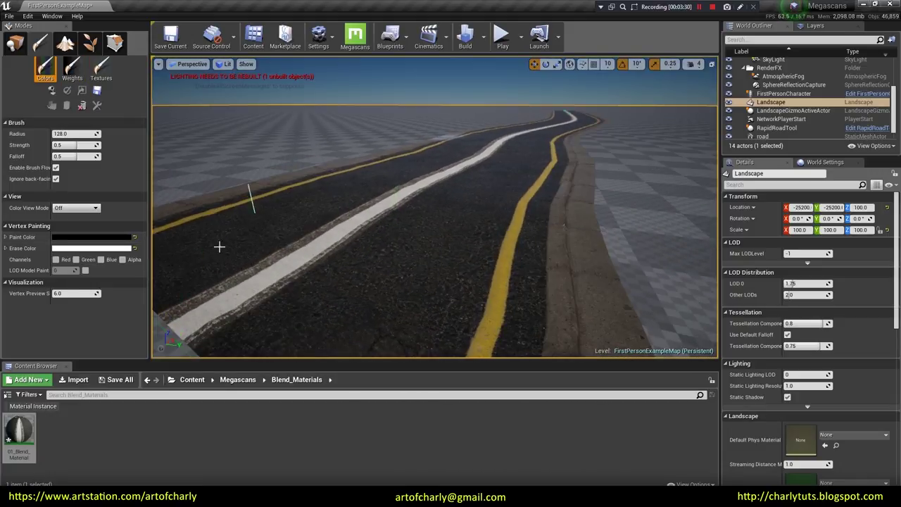
left_click(76, 259)
left_click_drag(376, 225, 419, 232)
key("ctrl+z")
left_click(76, 259)
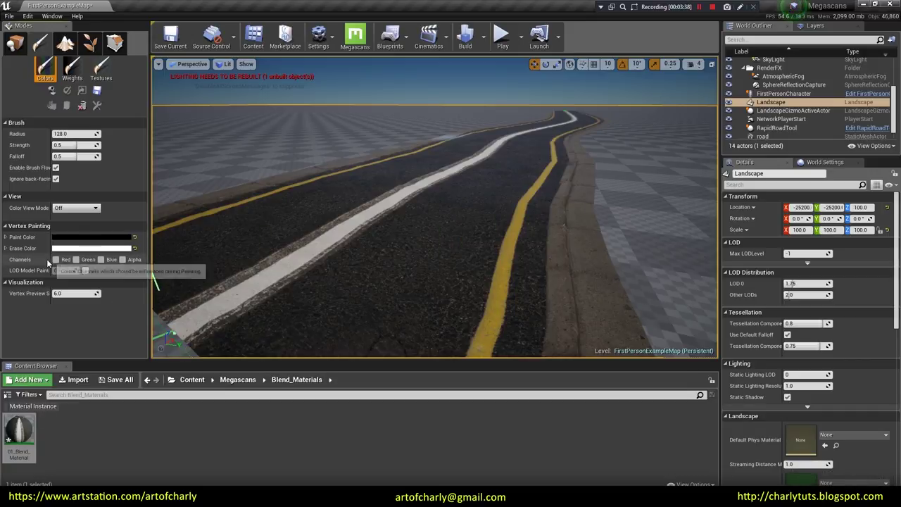
- Paint cracked, damaged asphalt and a pothole along the white centre line
left_click_drag(334, 248, 486, 169)
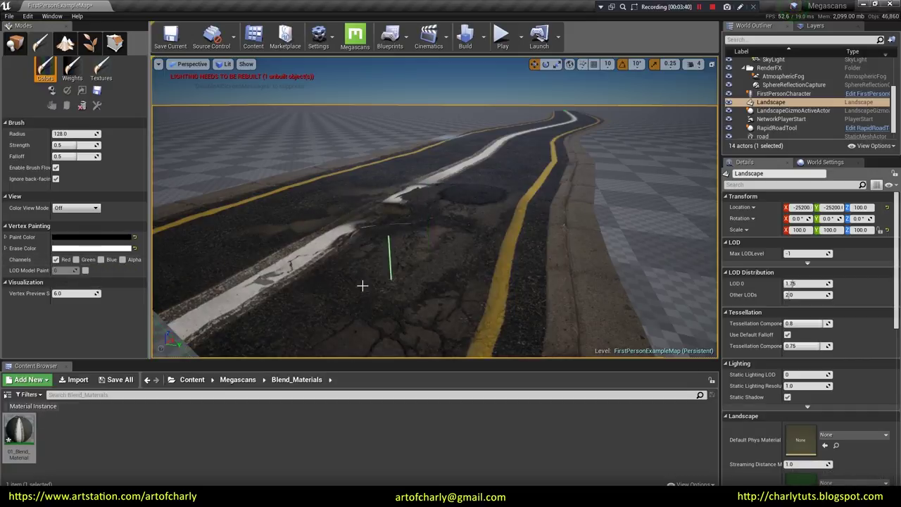
mouse_move(486, 169)
right_mouse_down()
mouse_move(352, 211)
mouse_move(460, 246)
mouse_move(509, 178)
right_mouse_up()
left_click_drag(508, 177, 492, 240)
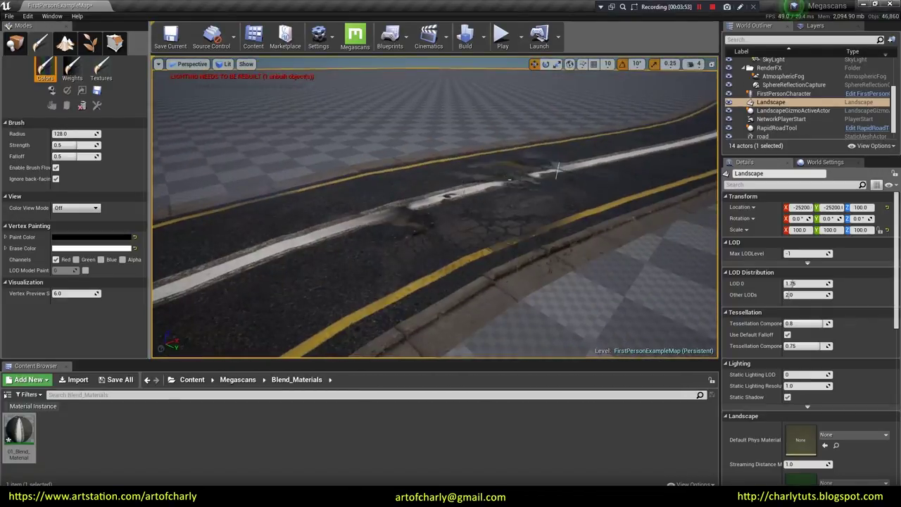
right_click_drag(493, 239, 486, 271)
left_click_drag(485, 271, 500, 299)
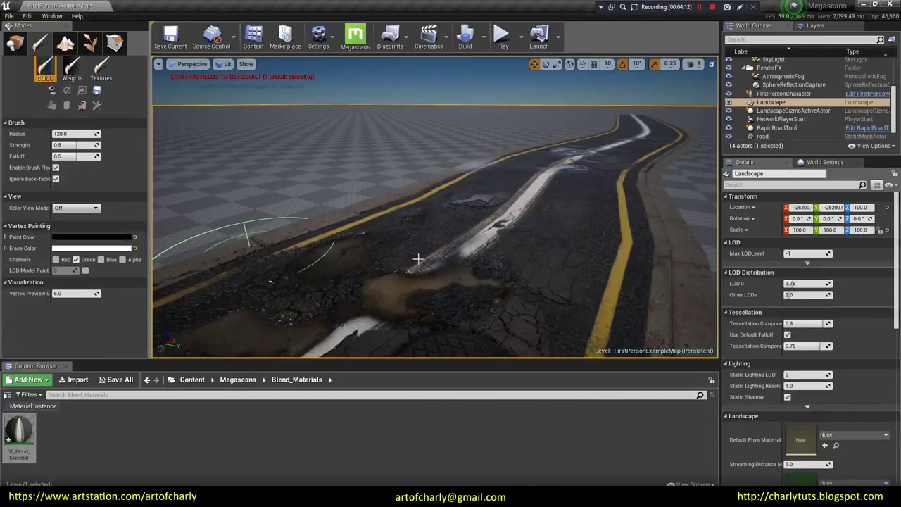
- Paint the damage blend further down and across the road
right_click_drag(417, 259, 462, 218)
left_click_drag(490, 174, 382, 298)
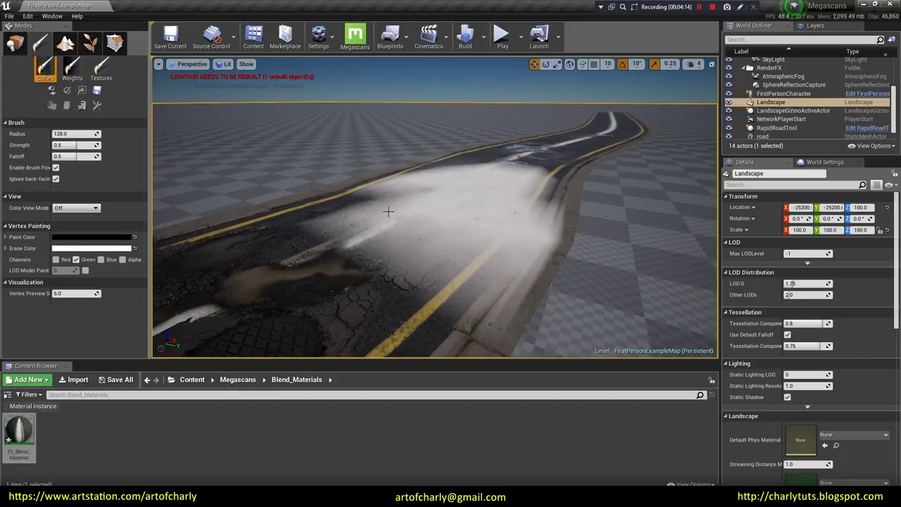
right_click_drag(382, 298, 338, 298)
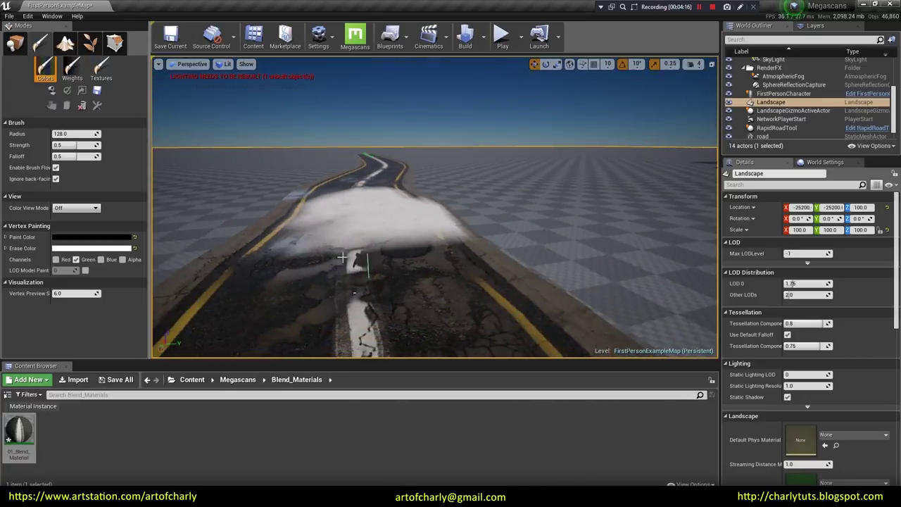
right_click_drag(338, 297, 296, 317)
right_click_drag(423, 209, 453, 208)
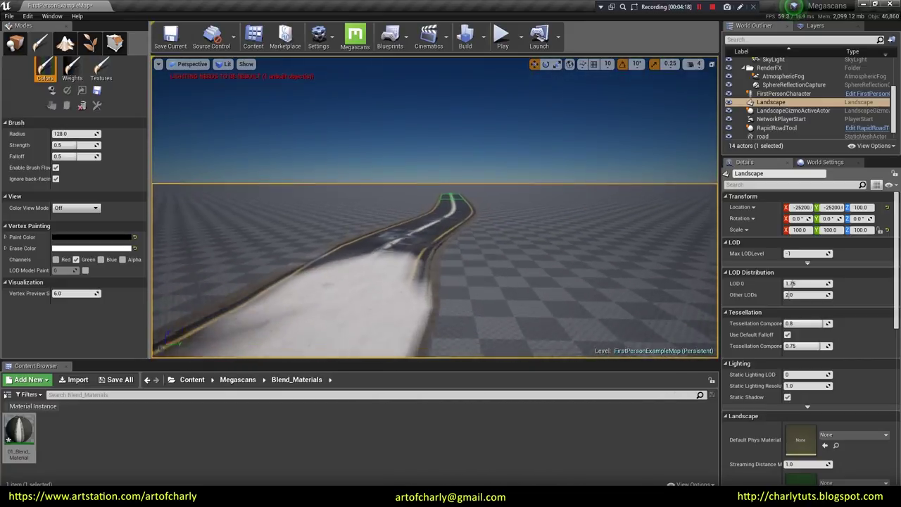
left_click_drag(452, 208, 359, 216)
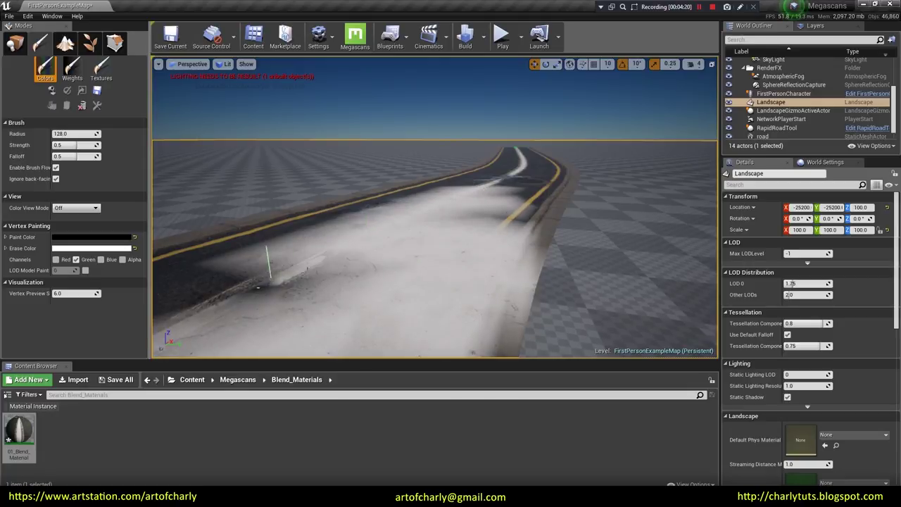
right_click_drag(359, 216, 331, 216)
mouse_move(400, 197)
right_mouse_down()
mouse_move(406, 248)
mouse_move(436, 212)
mouse_move(550, 170)
right_mouse_up()
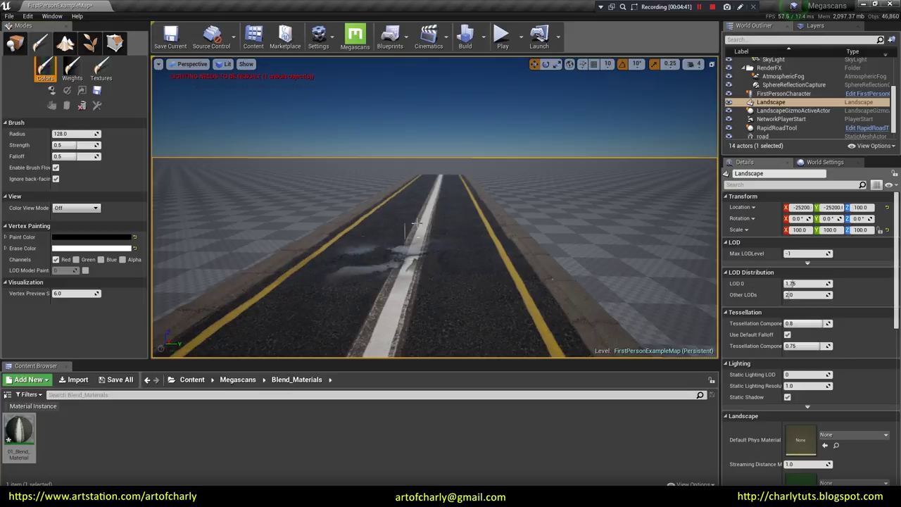
- Paint wet puddle areas onto another stretch of road
right_click_drag(465, 246, 436, 232)
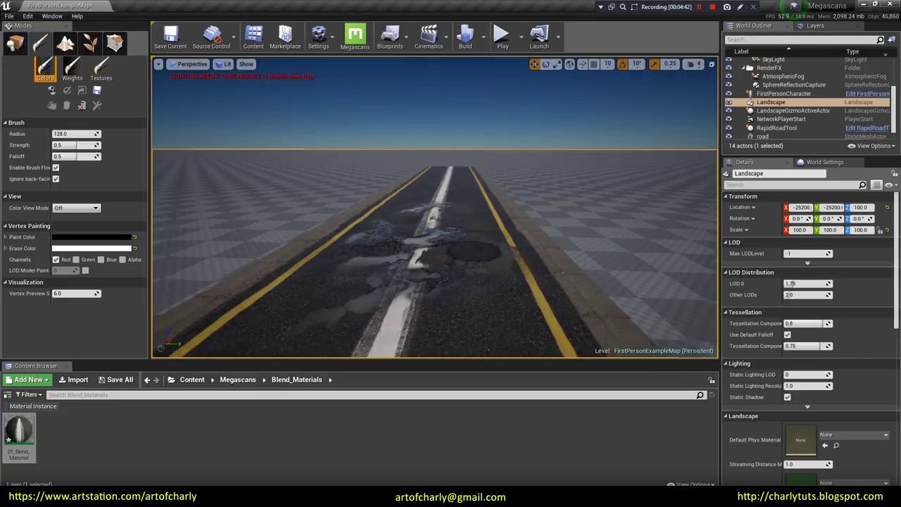
mouse_move(437, 232)
right_mouse_down()
mouse_move(380, 283)
mouse_move(424, 214)
right_mouse_up()
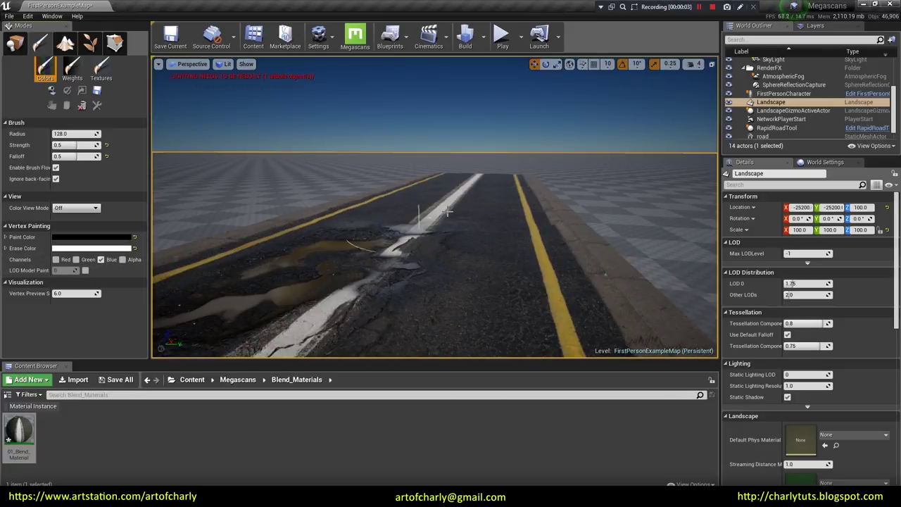
mouse_move(437, 199)
left_mouse_down()
mouse_move(518, 235)
mouse_move(540, 263)
left_mouse_up()
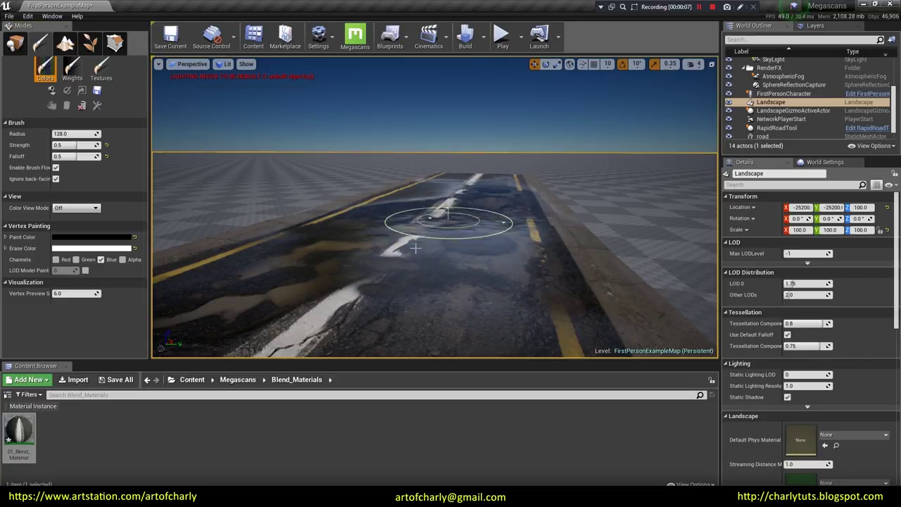
mouse_move(415, 248)
right_mouse_down()
mouse_move(331, 232)
mouse_move(395, 211)
mouse_move(423, 225)
right_mouse_up()
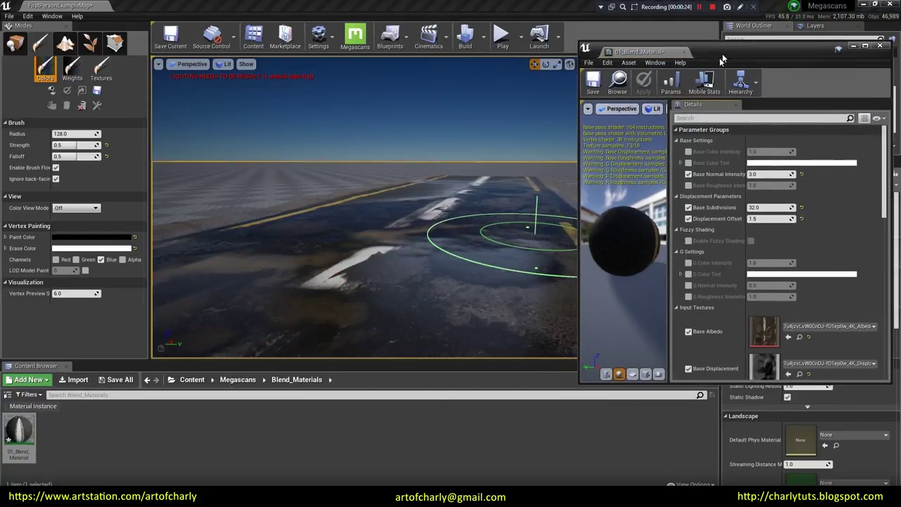
- Enable all Liquid Settings overrides and adjust the Liquid Normal Intensity value
scroll(726, 234, "down", 4)
scroll(726, 235, "down", 4)
scroll(727, 235, "down", 4)
scroll(726, 235, "down", 2)
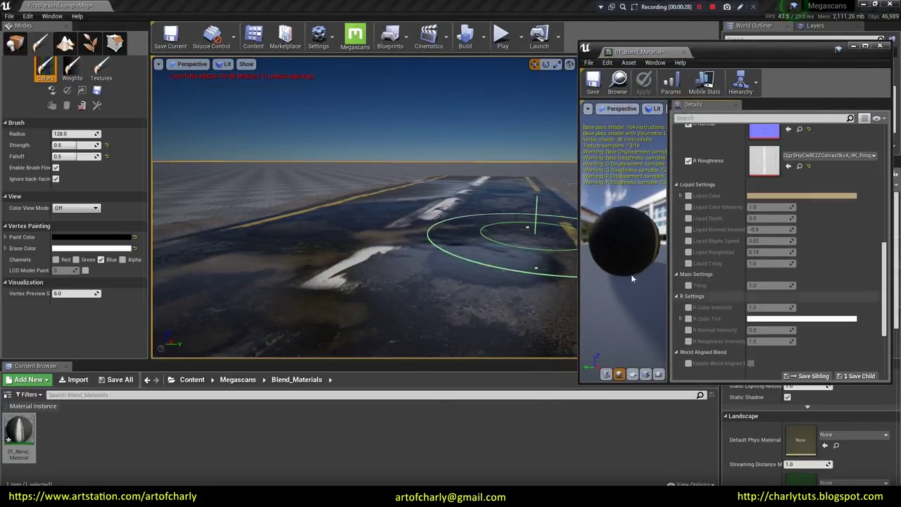
left_click_drag(688, 195, 689, 263)
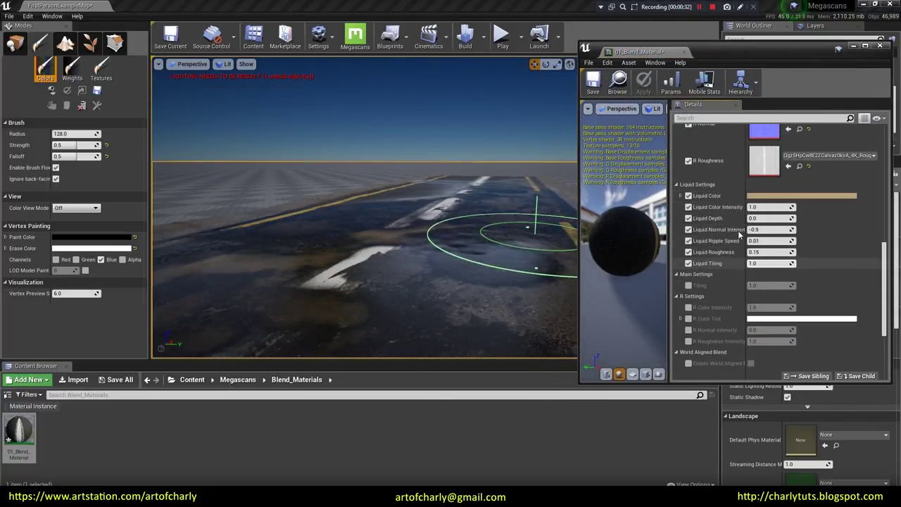
left_click(771, 230)
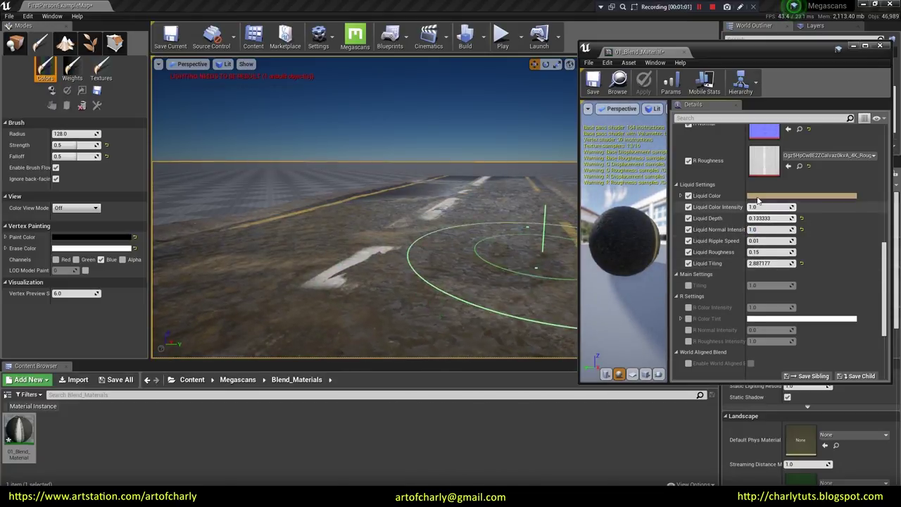
- Set the Liquid Color to blue
left_click(801, 196)
left_click(597, 257)
left_click(743, 202)
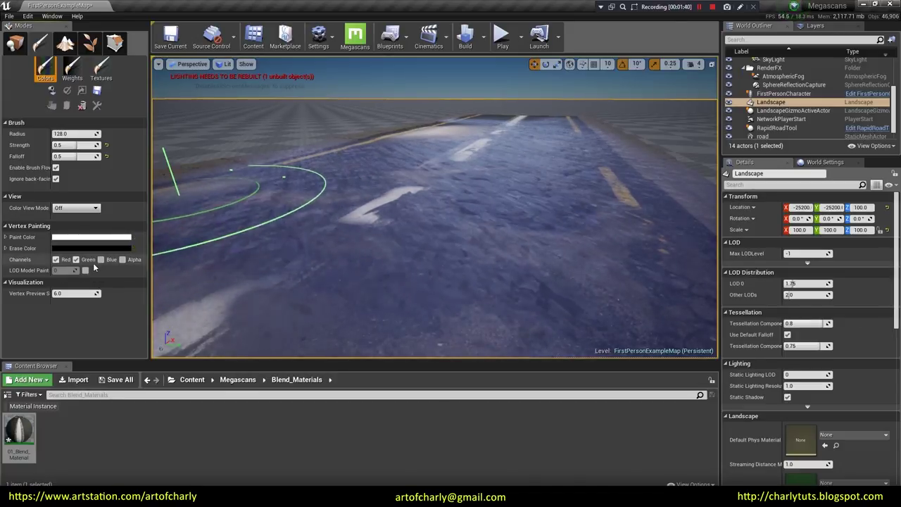
- Add the blue channel to vertex painting and erase the left lane's puddle and cracks
left_click(100, 259)
right_click_drag(467, 176, 422, 175)
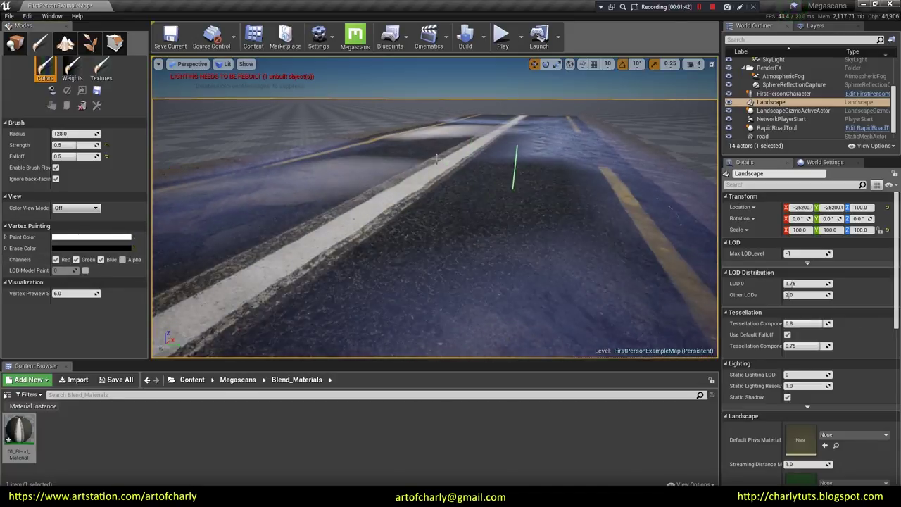
right_click_drag(461, 327, 422, 345)
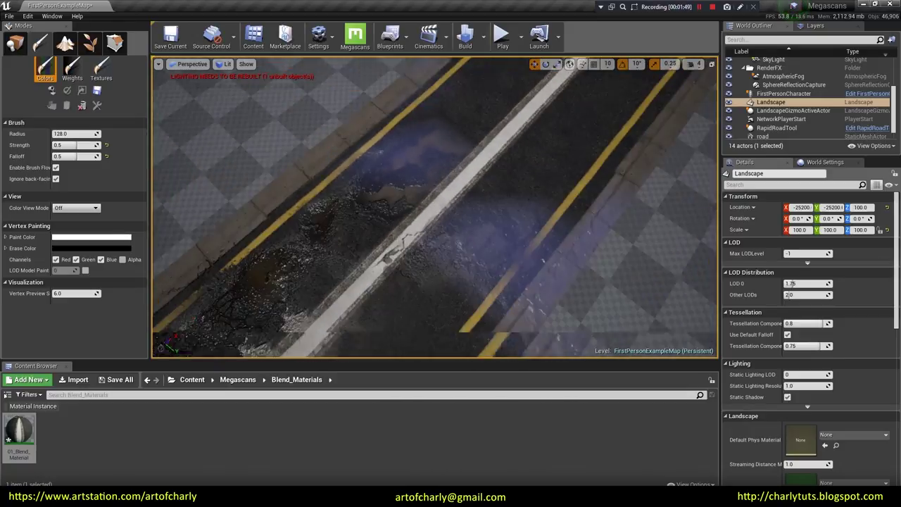
right_click_drag(469, 247, 451, 248)
left_click_drag(328, 232, 250, 297, "shift")
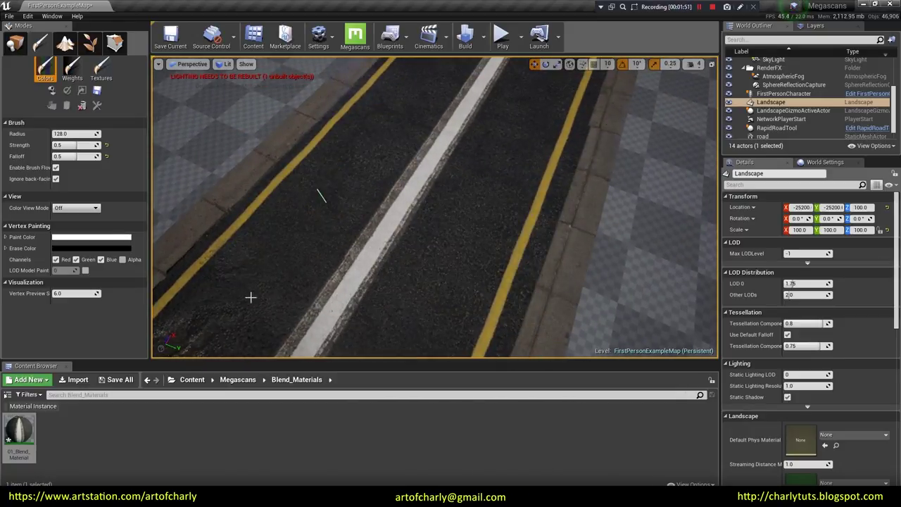
- Open 01_Blend_Material and review its Base, G and R input texture sets
double_click(11, 431)
scroll(774, 221, "down", 5)
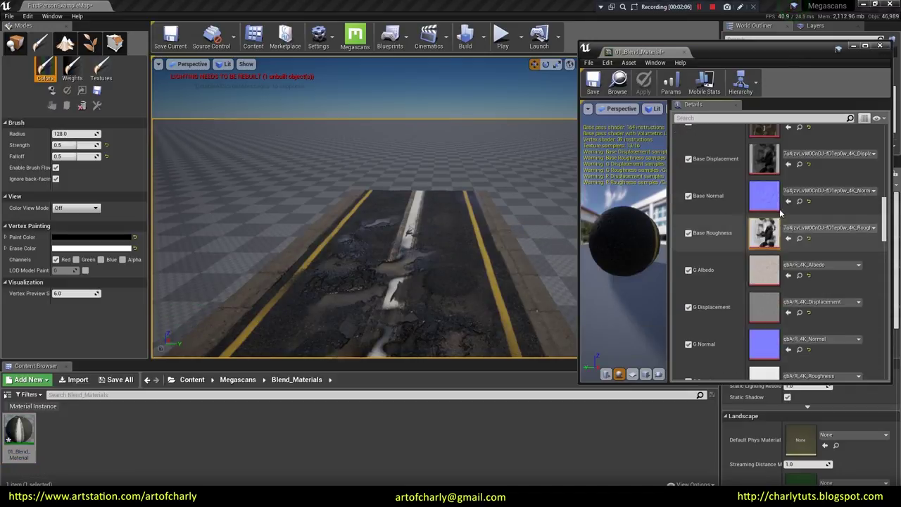
scroll(788, 204, "up", 1)
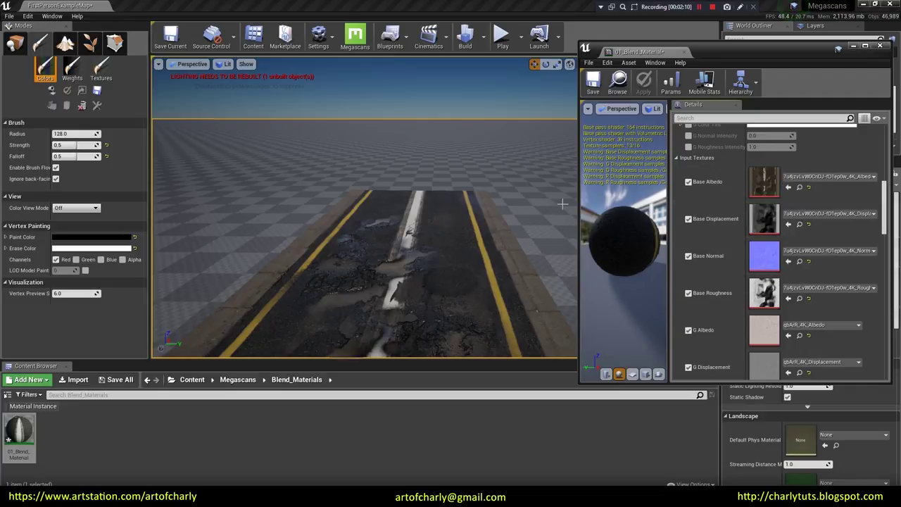
scroll(774, 257, "down", 5)
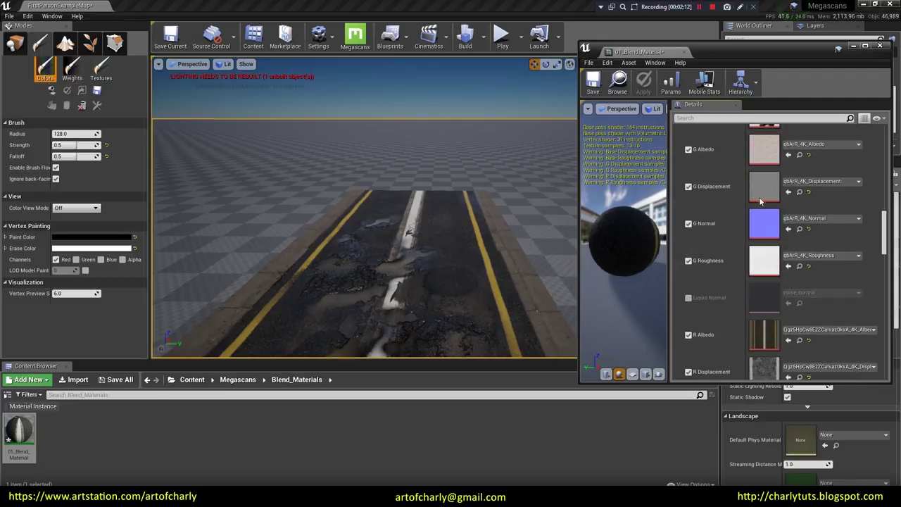
scroll(775, 246, "up", 5)
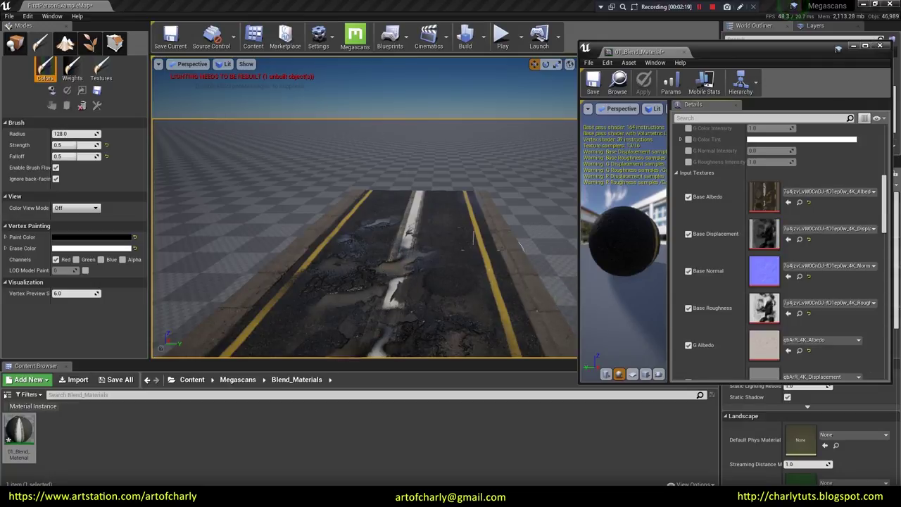
right_click_drag(542, 292, 450, 303)
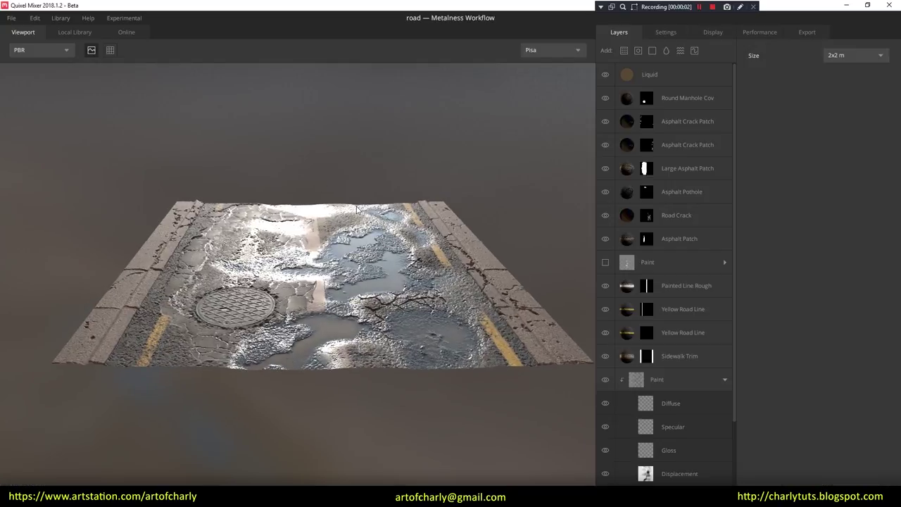
- Inspect the road sample's reflections and change the mix size from 2x2 m to 7x7 m
mouse_move(296, 268)
left_mouse_down()
mouse_move(469, 279)
mouse_move(345, 267)
left_mouse_up()
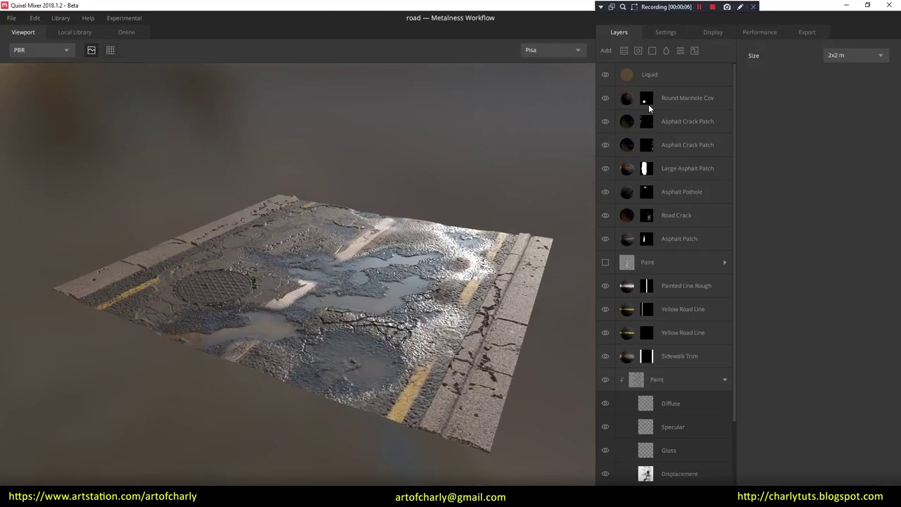
left_click_drag(263, 238, 239, 229)
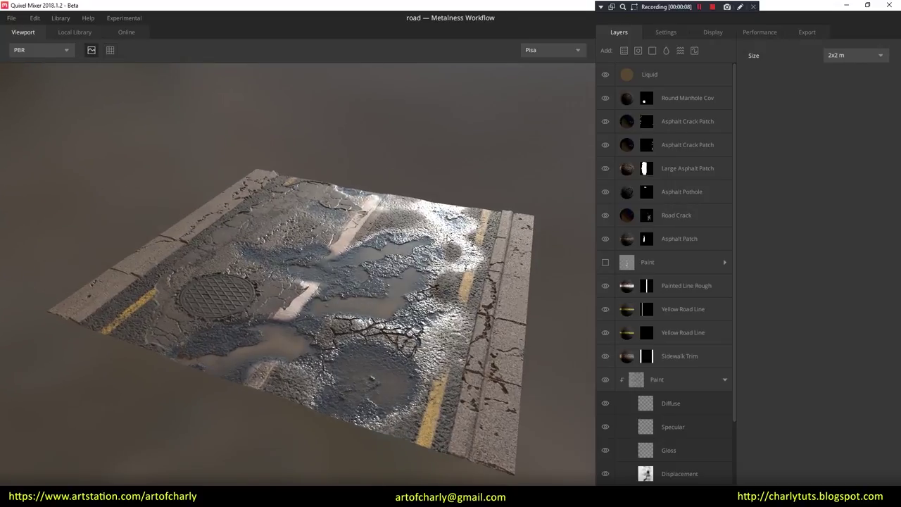
left_click_drag(233, 265, 270, 259)
left_click_drag(289, 203, 200, 233)
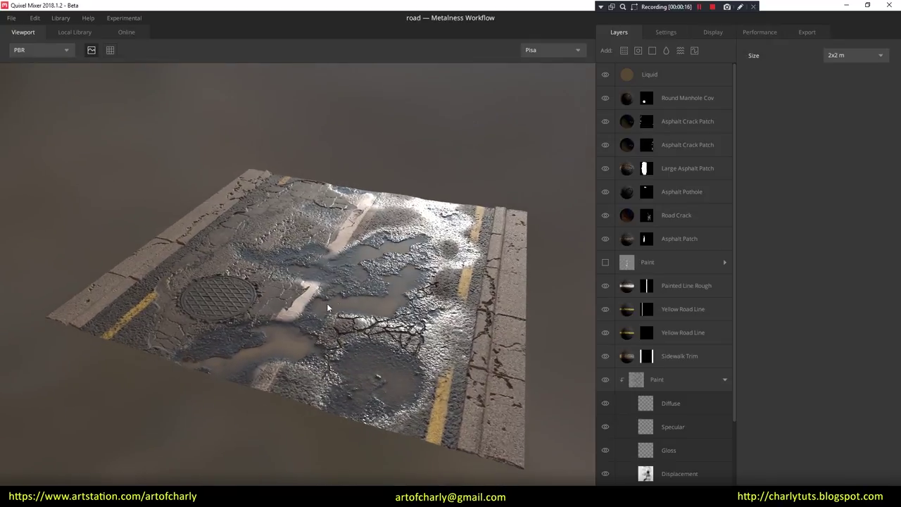
left_click(847, 58)
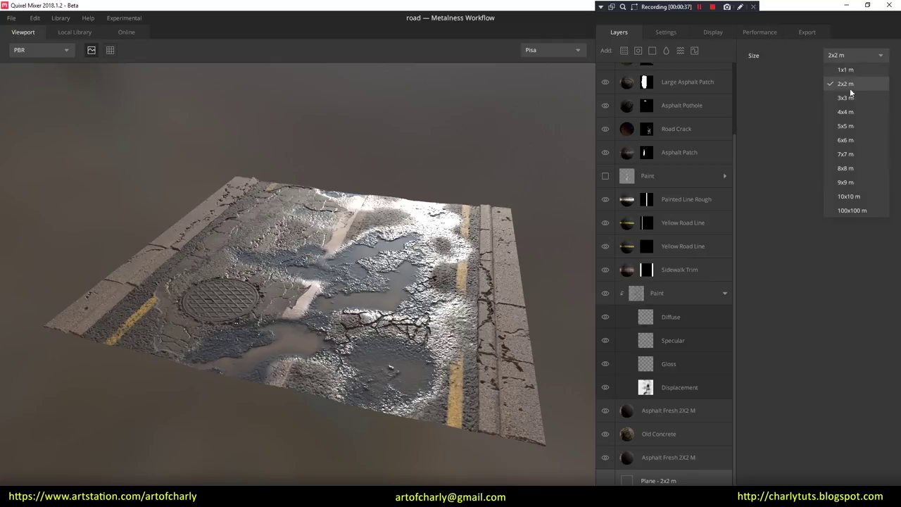
left_click(863, 154)
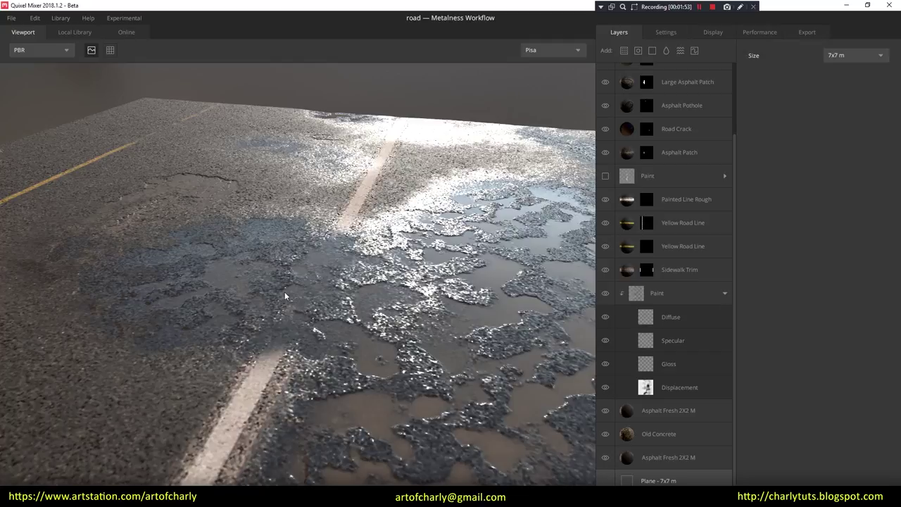
- Hide the Liquid layer to remove the water puddles
scroll(295, 223, "down", 5)
mouse_move(324, 160)
left_mouse_down()
mouse_move(329, 295)
mouse_move(212, 308)
mouse_move(293, 203)
mouse_move(546, 268)
left_mouse_up()
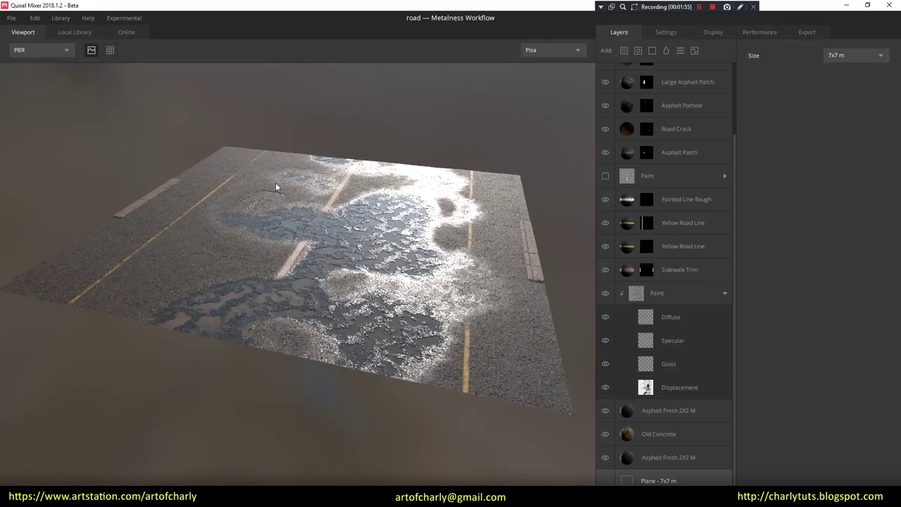
scroll(329, 309, "up", 5)
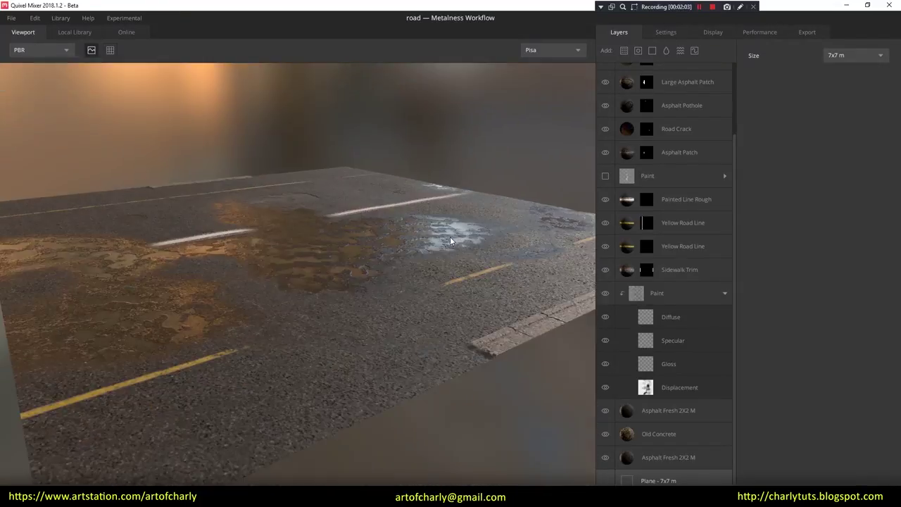
left_click_drag(546, 268, 402, 262)
scroll(634, 141, "up", 3)
left_click(604, 74)
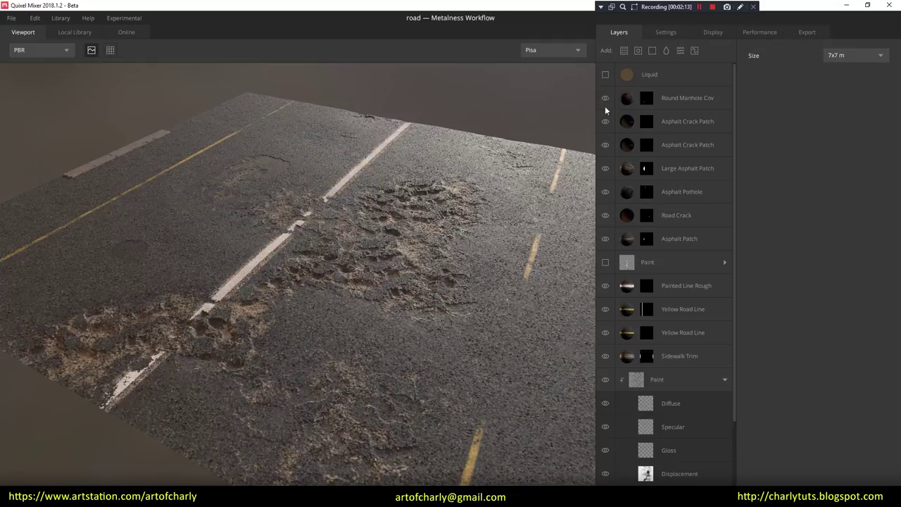
- Hide the Large Asphalt Patch and another damage layer, then select the Sidewalk Trim layer
left_click(617, 144)
left_click(605, 168)
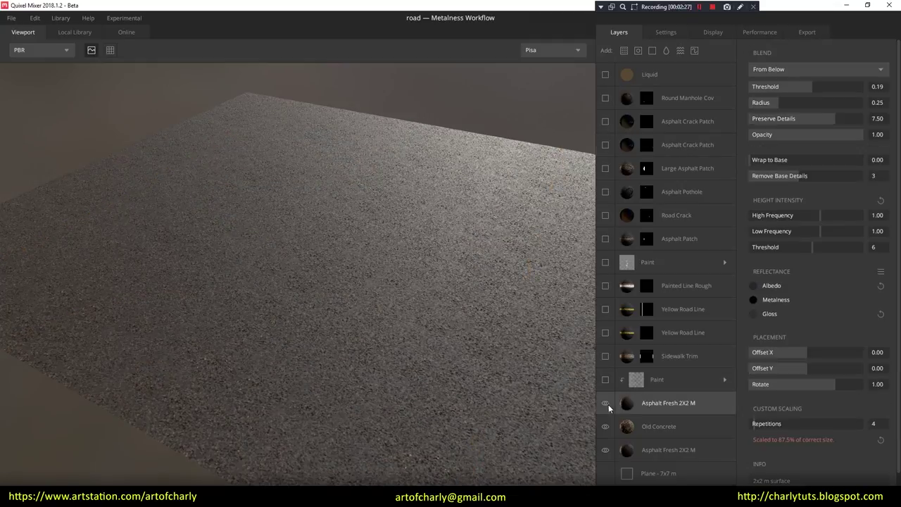
left_click(675, 332)
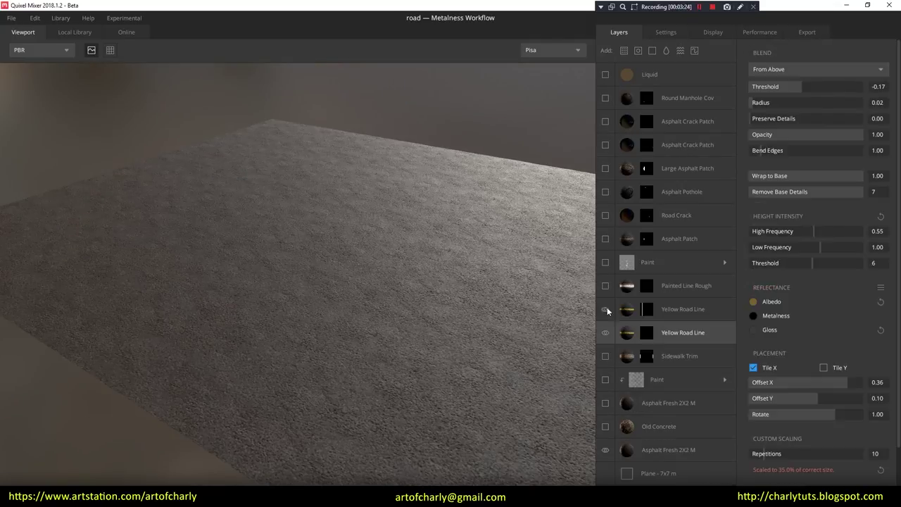
left_click(676, 355)
mouse_move(383, 272)
left_mouse_down()
mouse_move(324, 255)
mouse_move(484, 291)
mouse_move(307, 275)
mouse_move(422, 305)
mouse_move(223, 181)
left_mouse_up()
- Shift the Sidewalk Trim offset X and set Offset Y to -0.36
left_click_drag(839, 384, 859, 382)
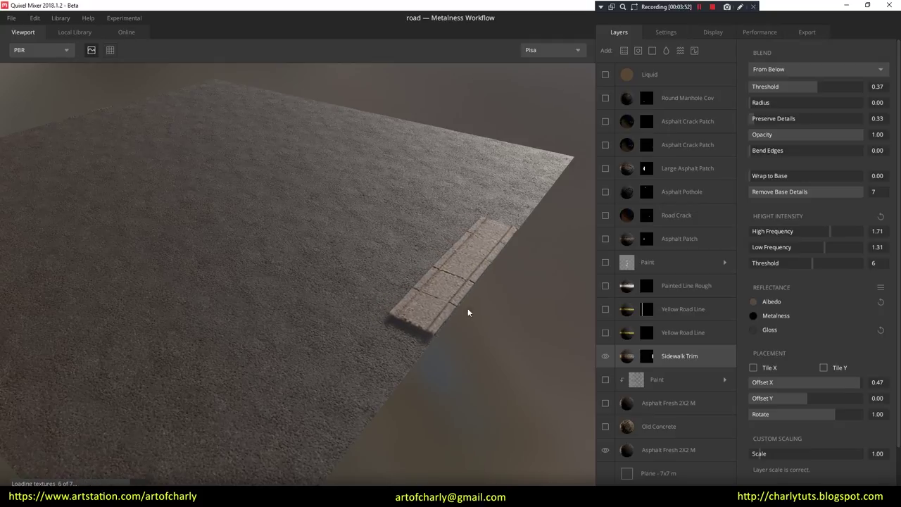
scroll(504, 315, "down", 5)
left_click_drag(456, 260, 422, 301)
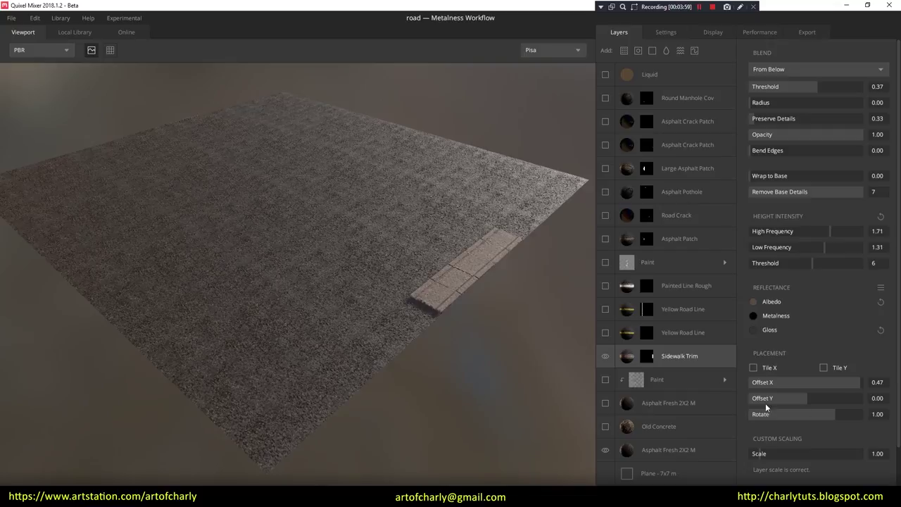
left_click_drag(807, 398, 769, 399)
scroll(449, 288, "up", 3)
scroll(454, 324, "up", 2)
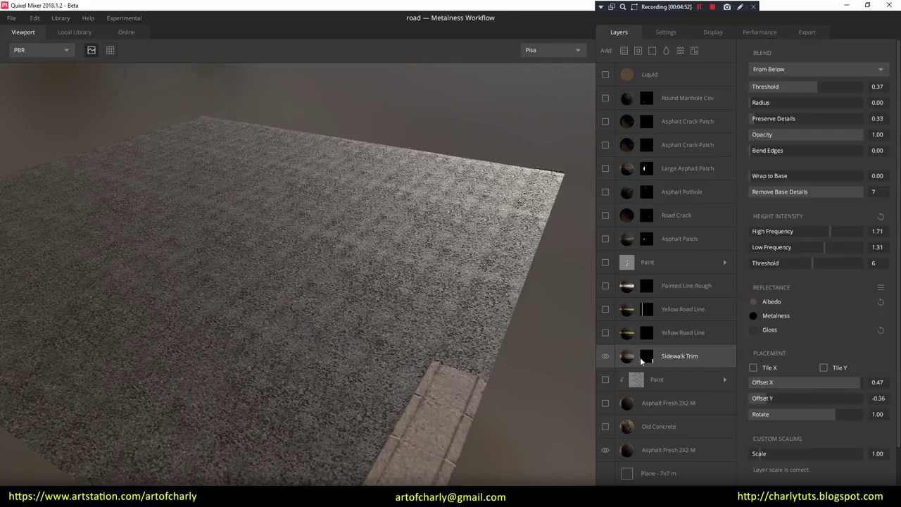
- Add a second Sidewalk Trim surface layer to the mix
left_click(635, 52)
left_click(462, 404)
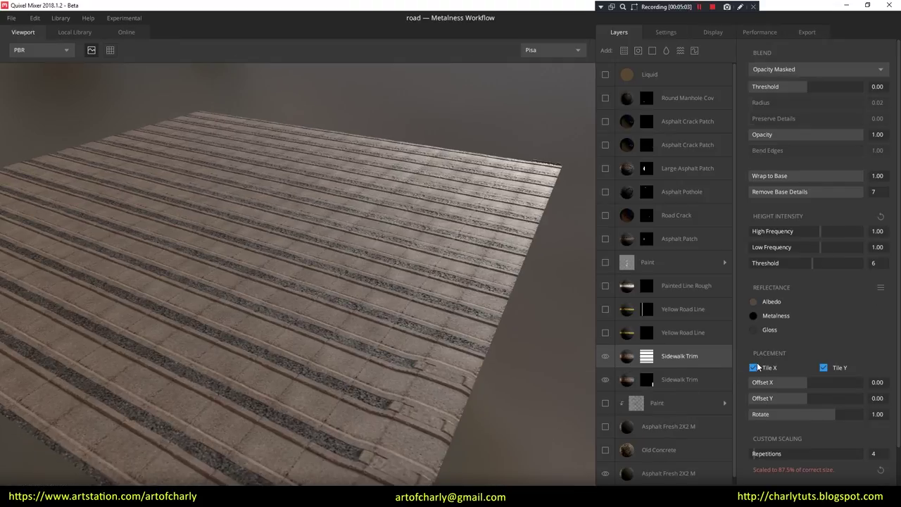
left_click_drag(346, 344, 368, 329)
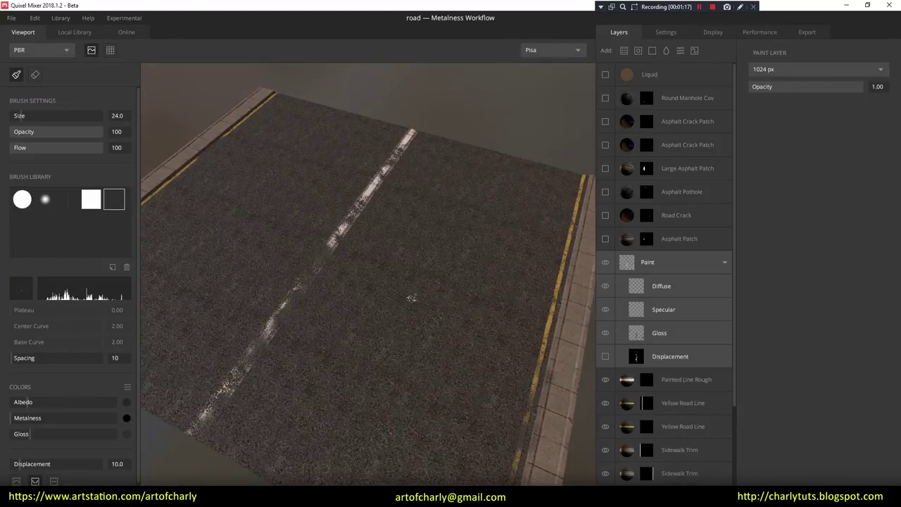
- Apply the asphalt colour preset to the Road layer
middle_click_drag(391, 279, 532, 206)
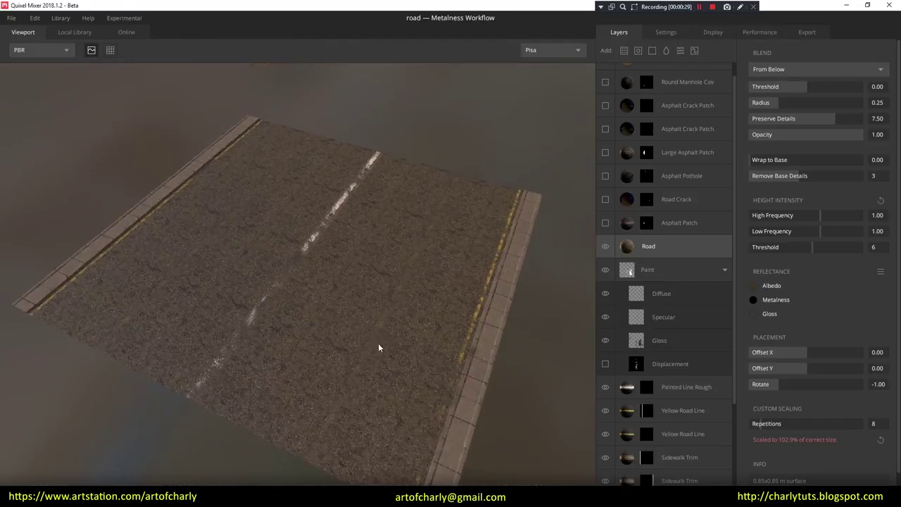
left_click(880, 271)
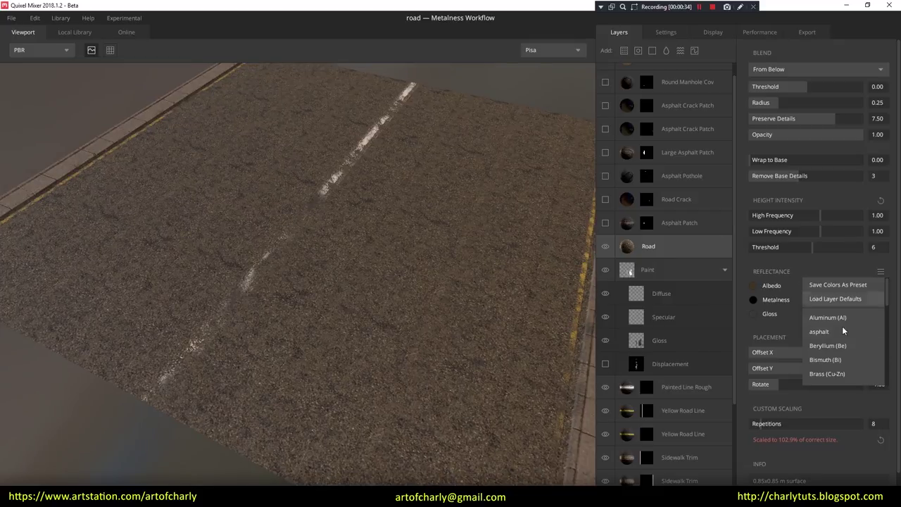
left_click(843, 326)
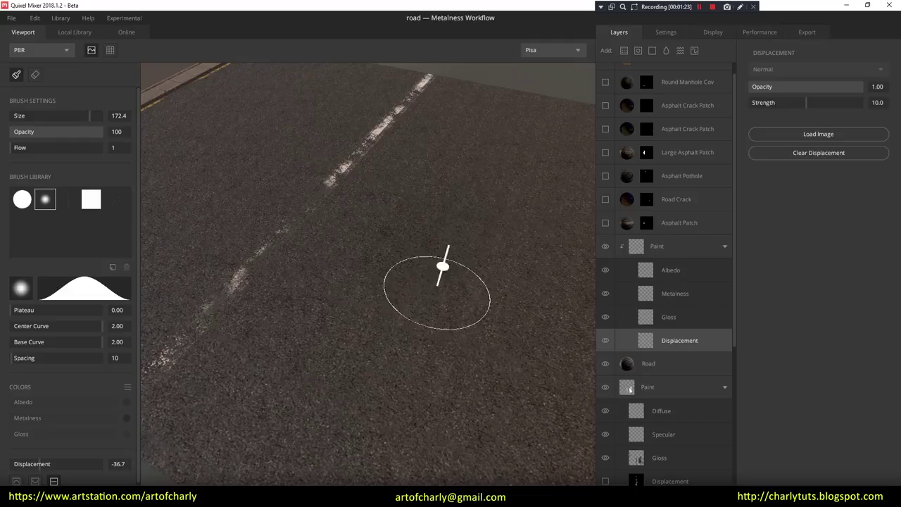
- Paint displacement patches along the road surface
scroll(316, 366, "down", 5)
scroll(408, 354, "up", 5)
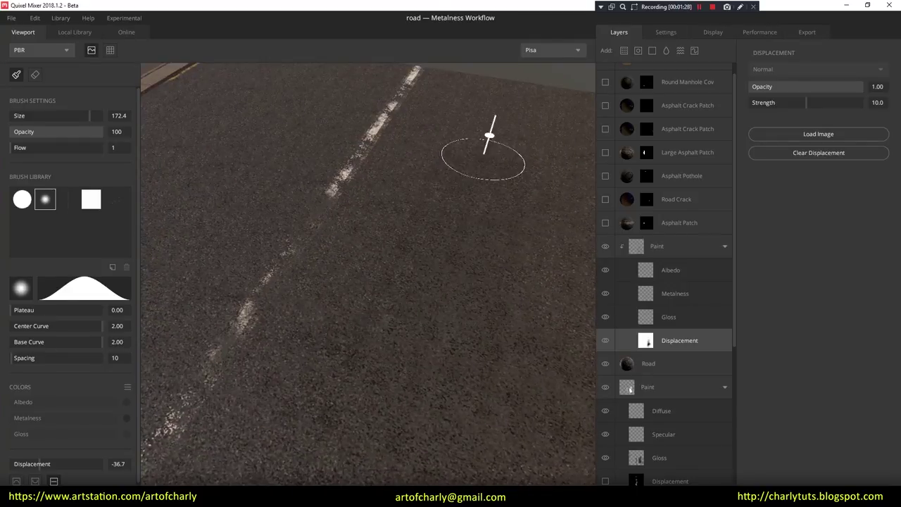
left_click_drag(489, 141, 339, 134, "alt")
mouse_move(226, 352)
left_mouse_down("alt")
mouse_move(388, 357)
mouse_move(402, 346)
mouse_move(369, 392)
mouse_move(408, 316)
left_mouse_up("alt")
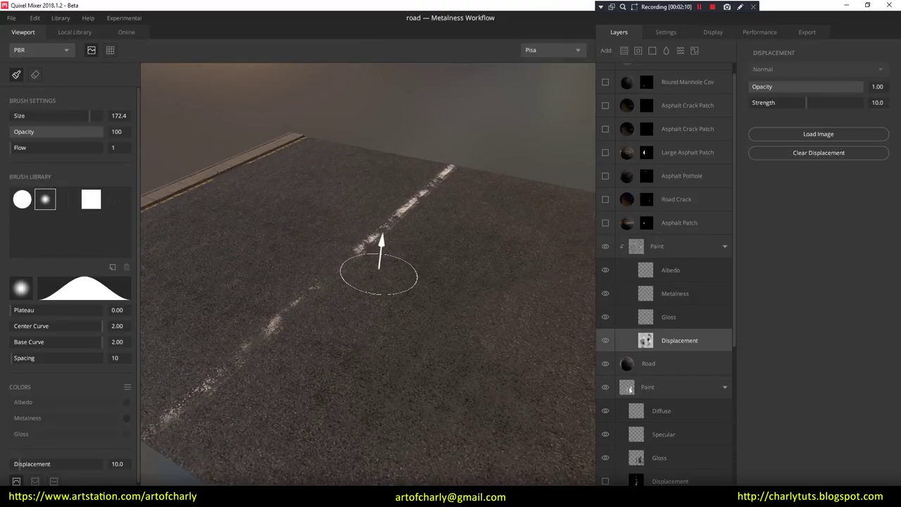
left_click_drag(371, 258, 394, 253, "alt")
- Toggle the Paint, Road and Road Asphalt layers off and on to compare
left_click(724, 246)
left_click(672, 246)
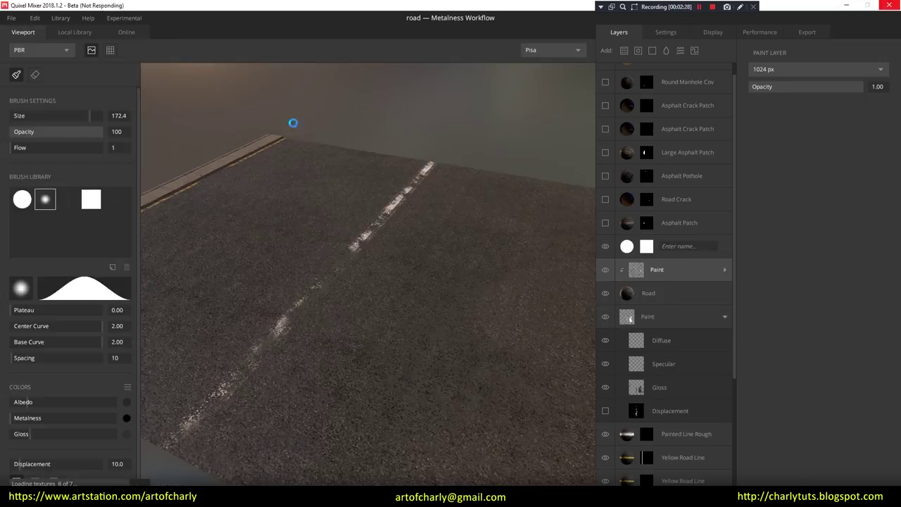
mouse_move(472, 293)
left_mouse_down("alt")
mouse_move(418, 323)
mouse_move(383, 305)
mouse_move(371, 280)
mouse_move(394, 345)
mouse_move(406, 313)
left_mouse_up("alt")
left_click(605, 264)
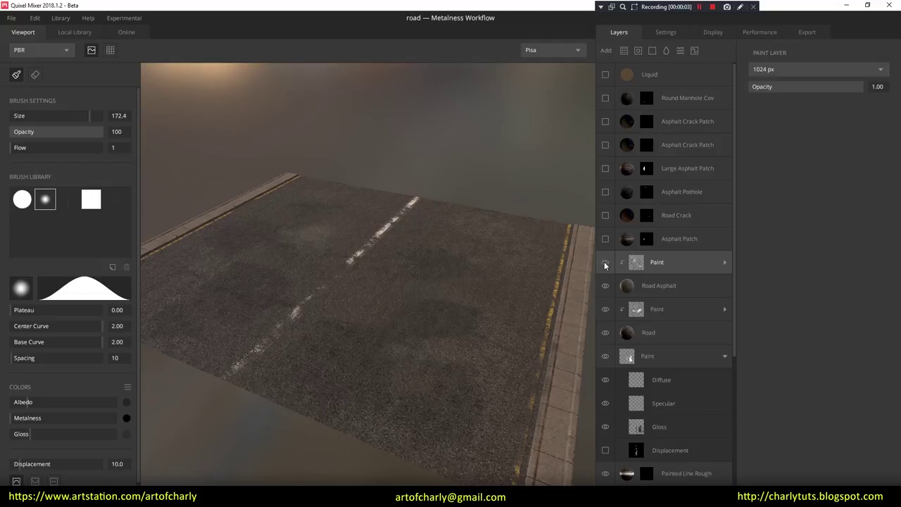
left_click_drag(547, 314, 438, 309, "alt")
left_click(605, 333)
left_click(605, 285)
left_click(606, 332)
left_click(605, 309)
left_click(605, 262)
left_click(605, 285)
left_click_drag(322, 262, 405, 321, "alt")
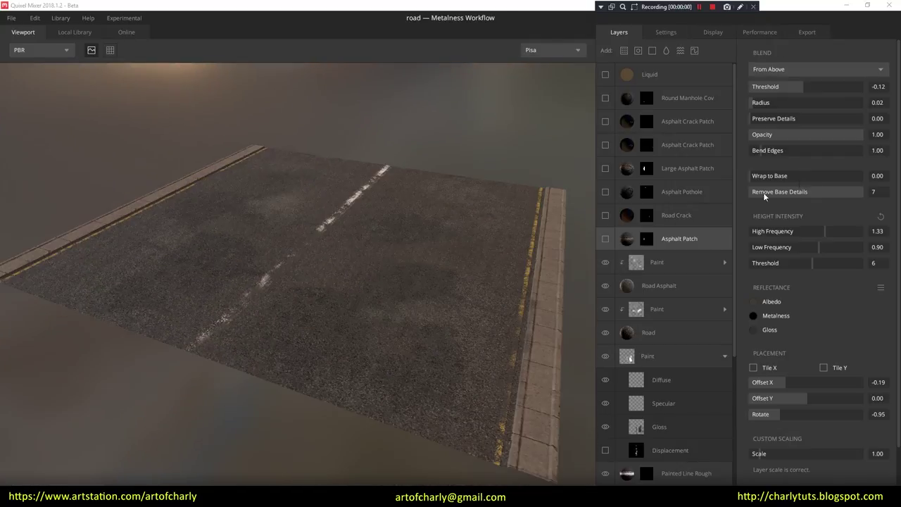
left_click(11, 18)
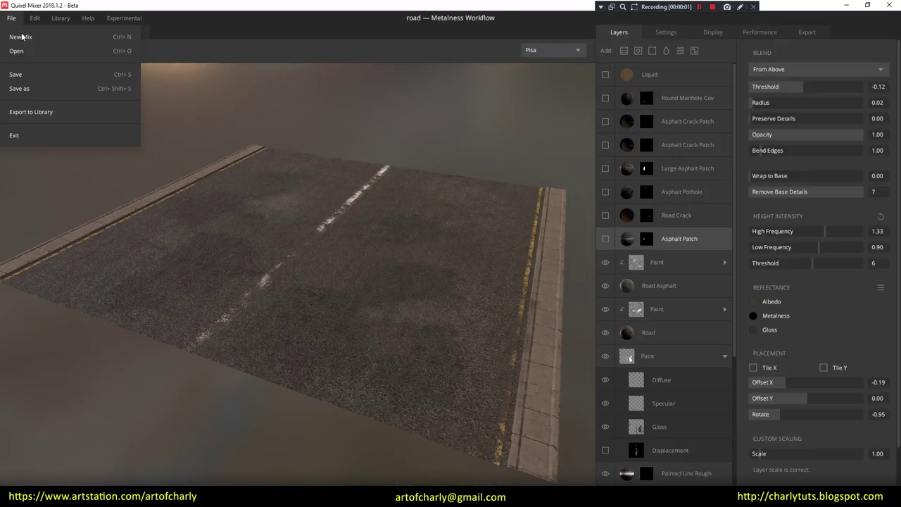
- Export the clean road mix to the Asphalt library as main_road, replacing the earlier version
left_click(28, 112)
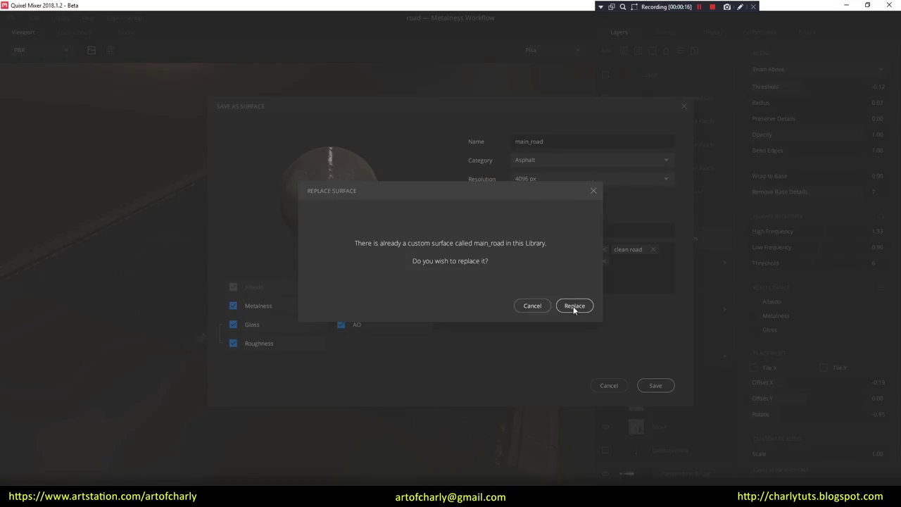
left_click(572, 307)
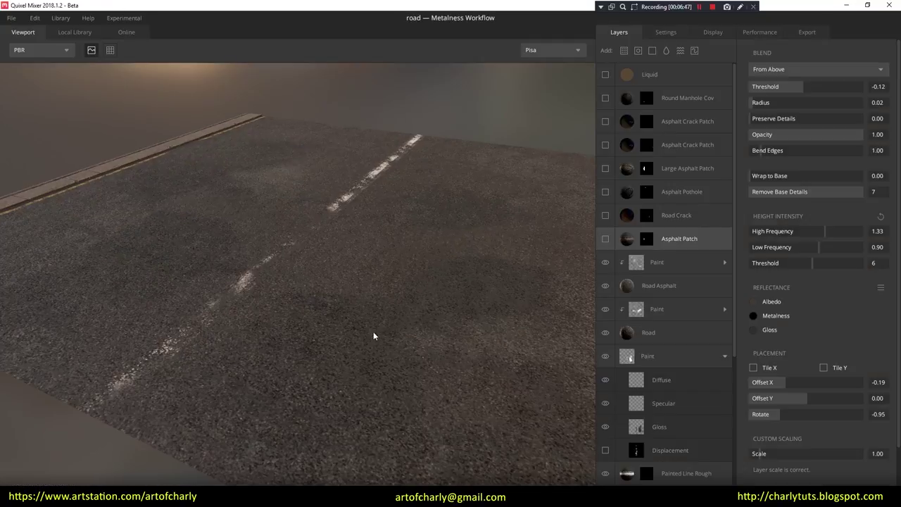
left_click_drag(329, 282, 190, 296)
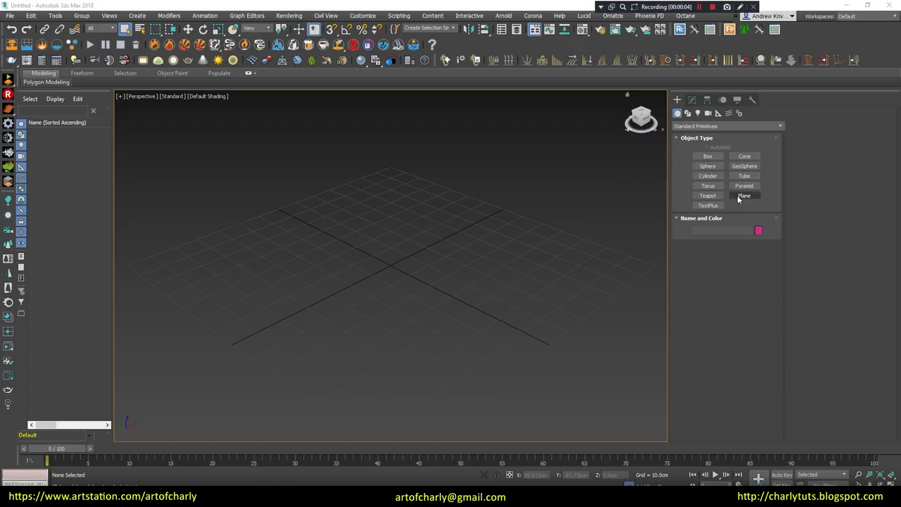
left_click(739, 200)
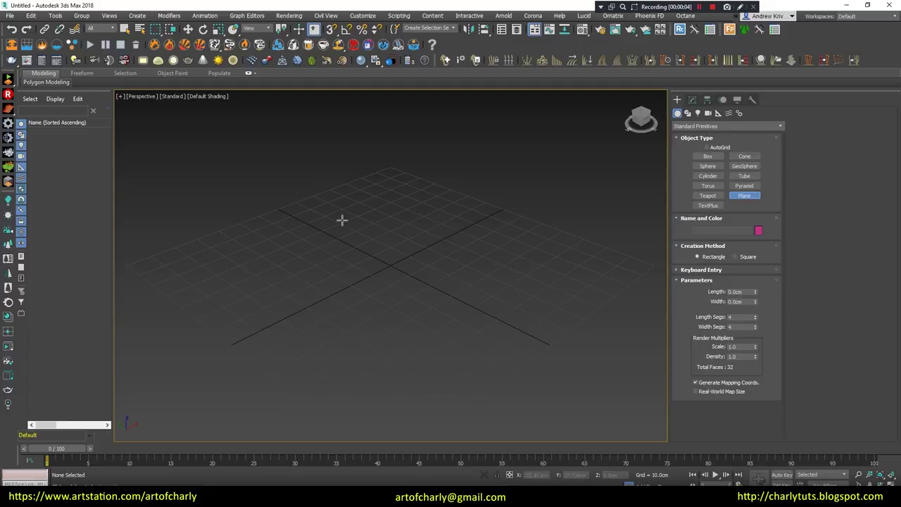
- Draw the 700 cm road plane and set its Length Segs to 6
left_click_drag(176, 273, 534, 266)
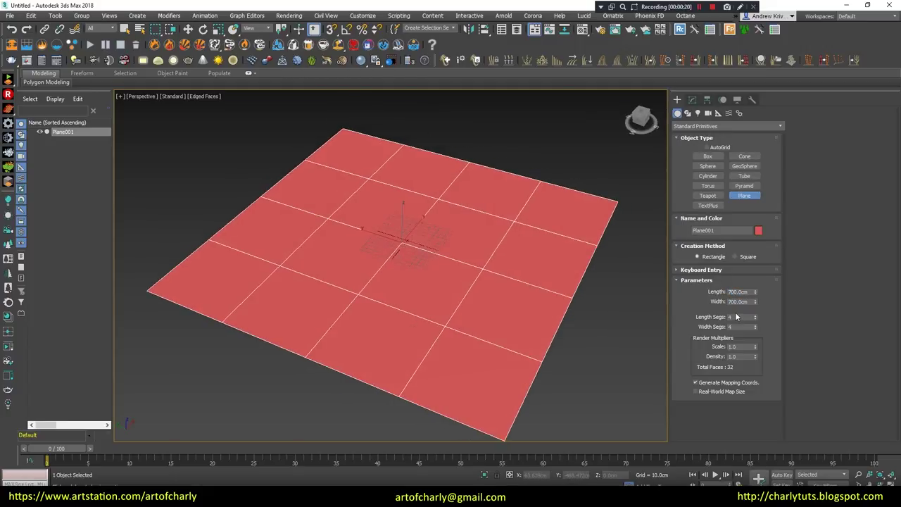
type("6")
key("Tab")
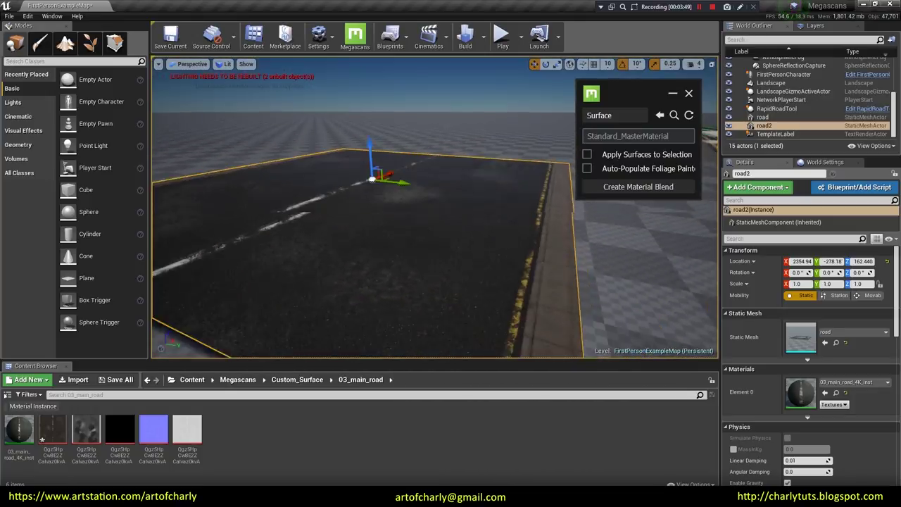
- Open 03_main_road_4K_inst and enable its displacement parameters with an offset of 2.0
right_click_drag(238, 361, 238, 360)
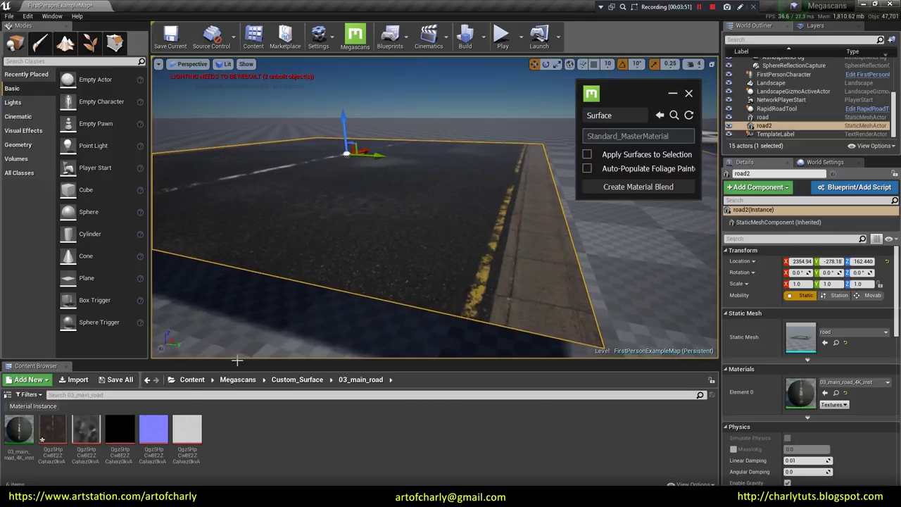
double_click(20, 430)
type("3")
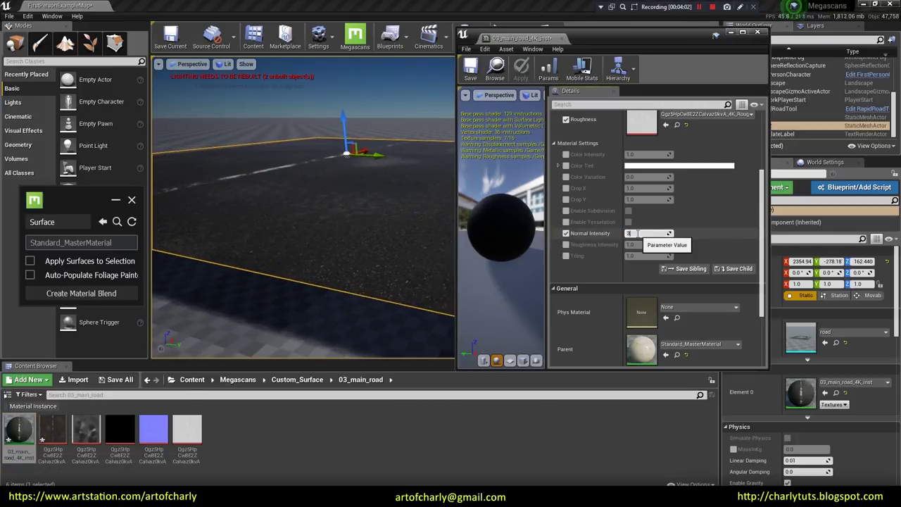
scroll(569, 158, "up", 5)
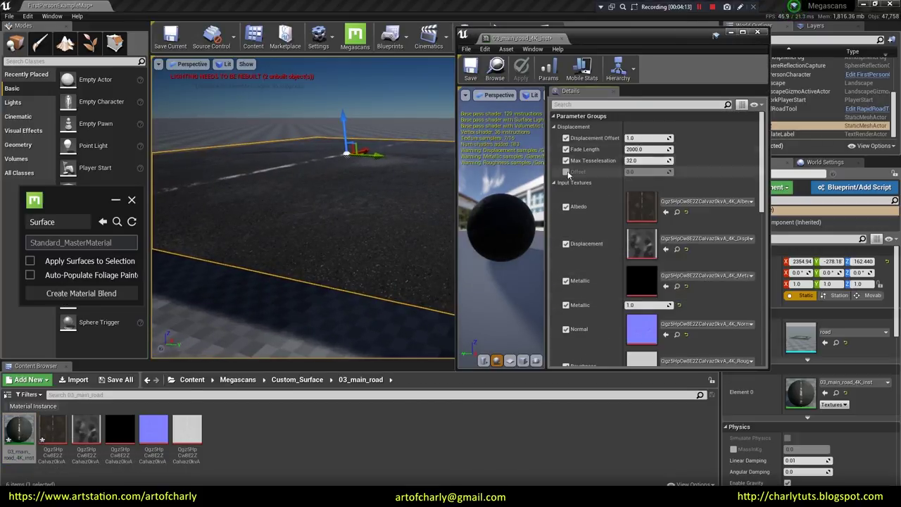
- Check the road's tessellation in Wireframe view mode, then return to Lit
left_click(226, 64)
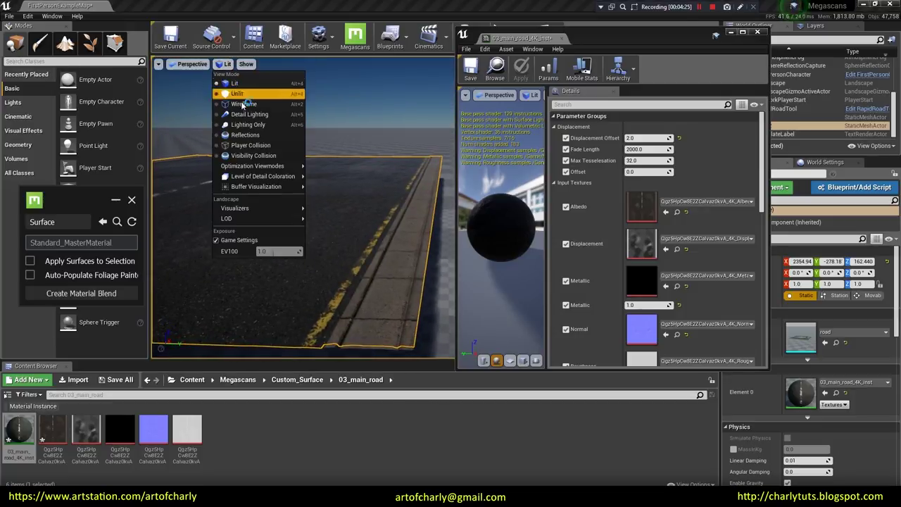
left_click(243, 103)
left_click(236, 64)
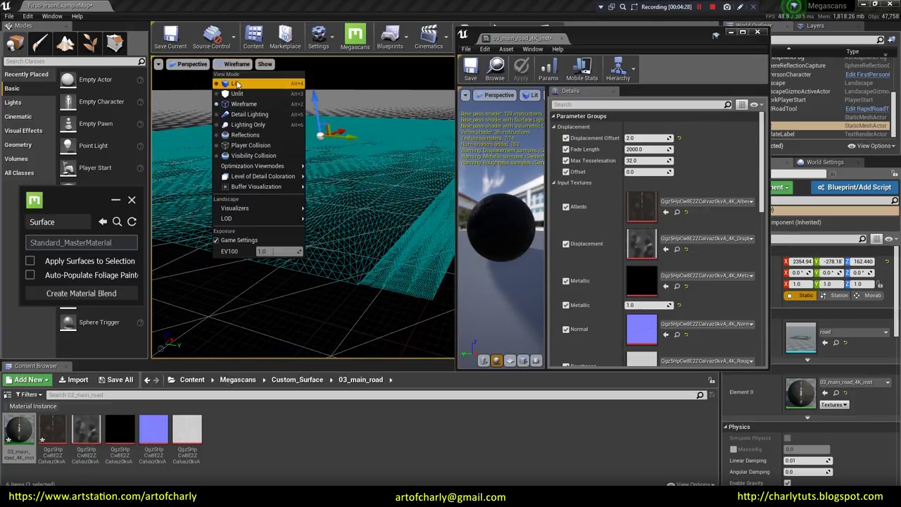
left_click(237, 83)
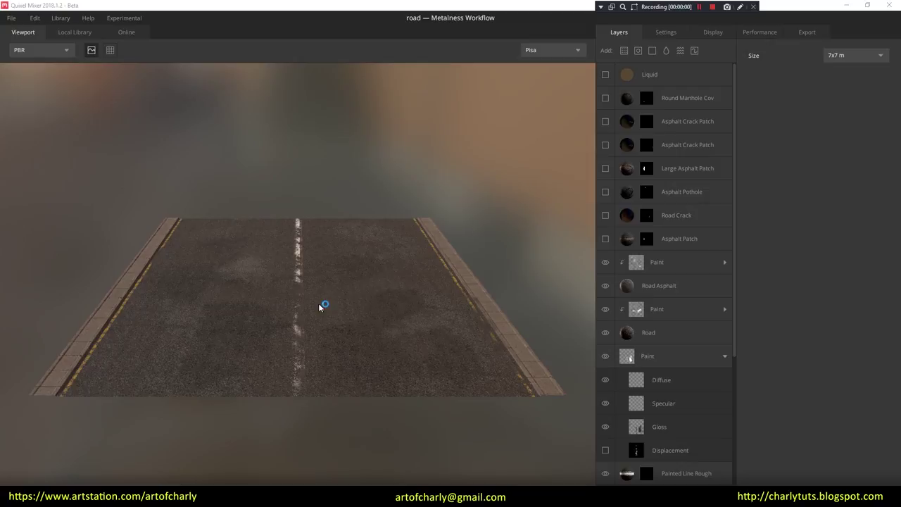
mouse_move(319, 303)
left_mouse_down()
mouse_move(223, 322)
mouse_move(293, 263)
mouse_move(330, 282)
mouse_move(326, 360)
mouse_move(238, 318)
mouse_move(356, 316)
mouse_move(276, 298)
mouse_move(668, 168)
left_mouse_up()
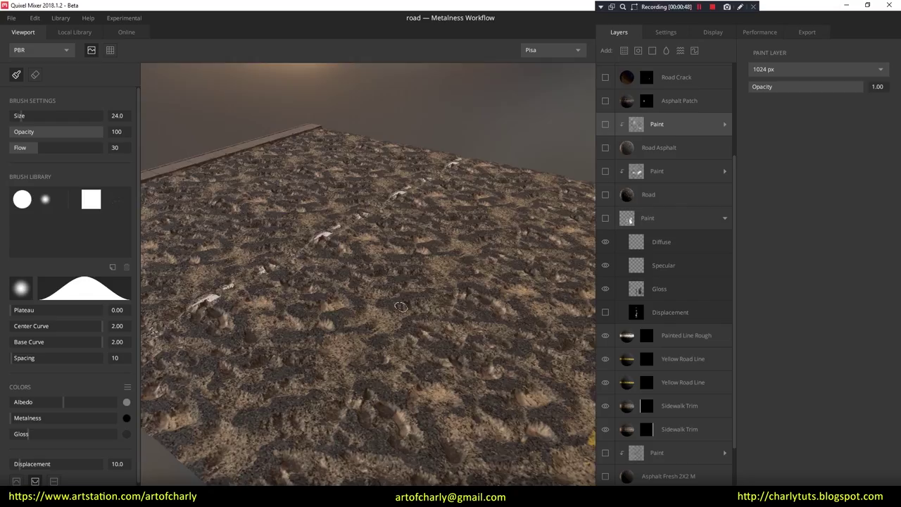
- Make the Liquid layer visible to add water puddles across the asphalt road
scroll(662, 150, "up", 1)
scroll(659, 155, "up", 4)
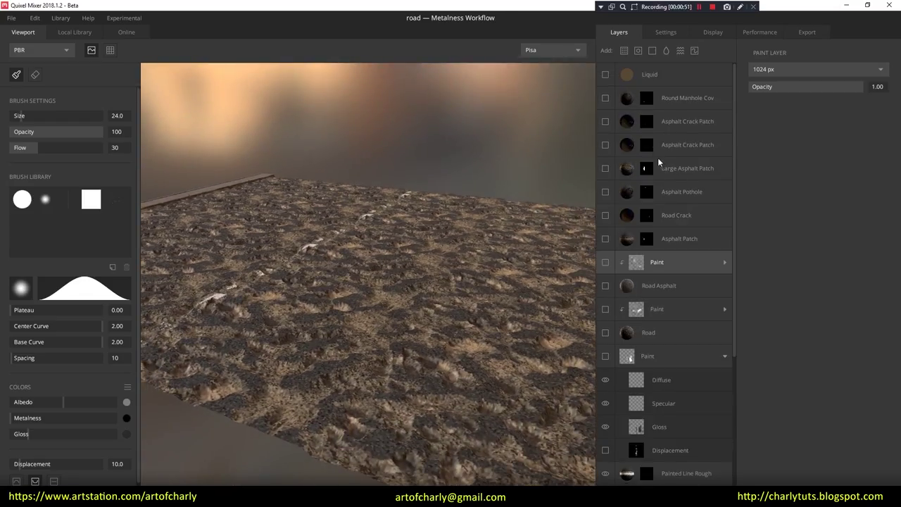
left_click(605, 75)
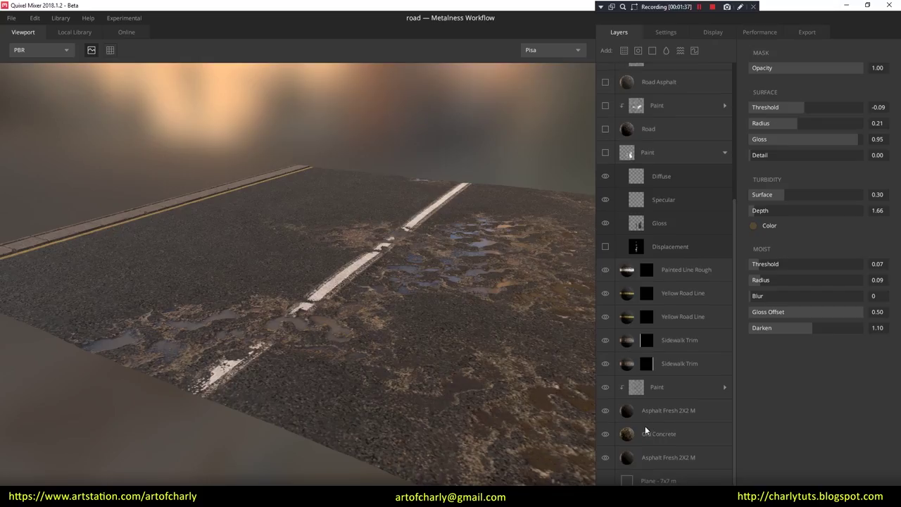
- Inspect the Old Concrete layer's Blend settings around the puddles, then select the Paint layer
left_click(646, 432)
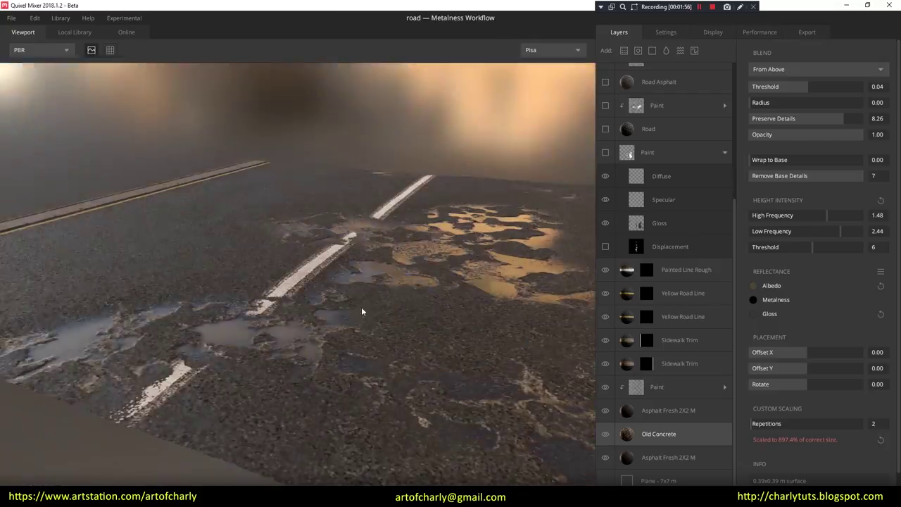
mouse_move(310, 332)
left_mouse_down("alt")
mouse_move(323, 308)
mouse_move(349, 310)
left_mouse_up("alt")
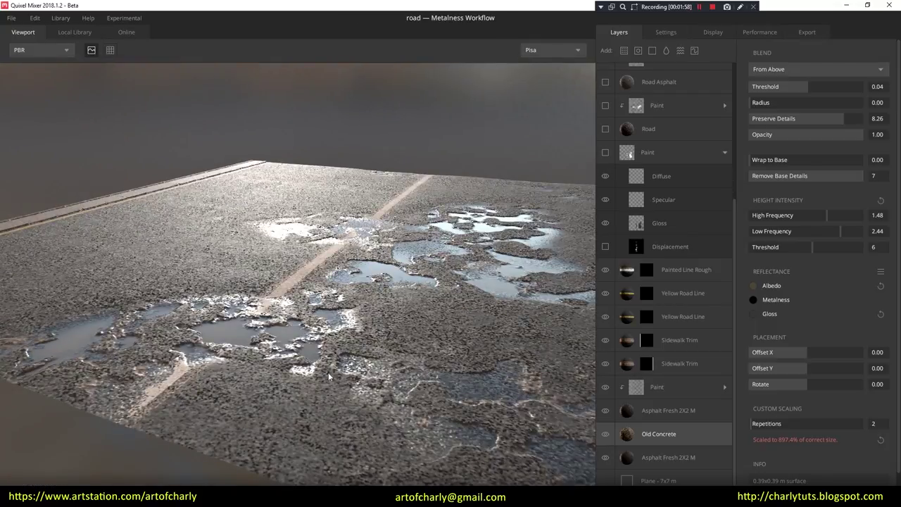
left_click_drag(362, 384, 320, 259, "alt")
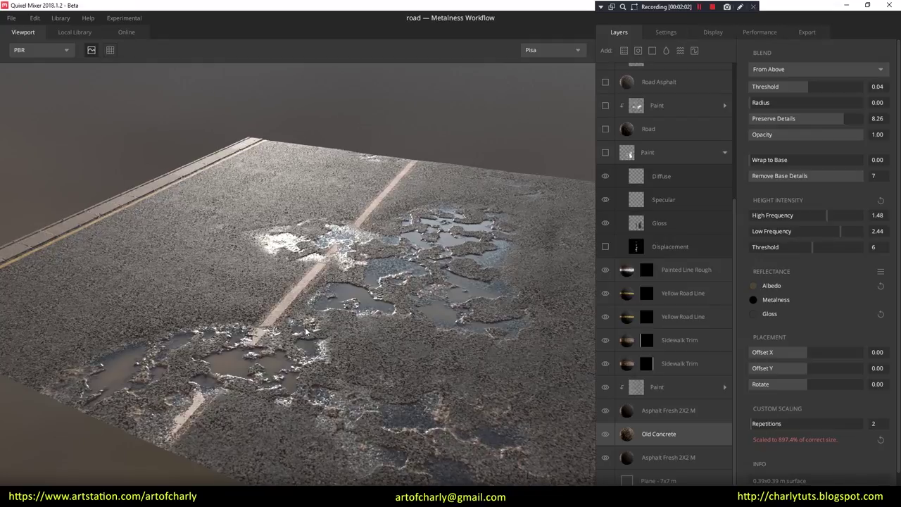
left_click_drag(305, 331, 285, 324, "alt")
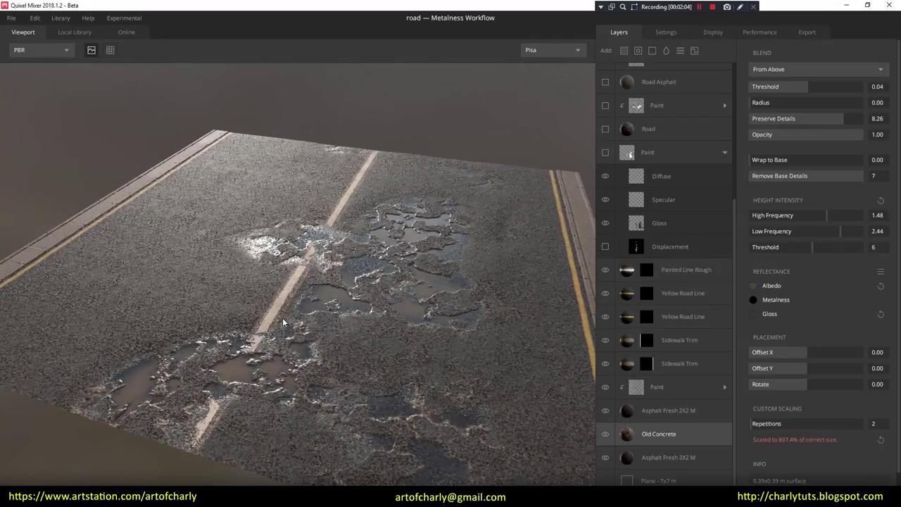
left_click(657, 387)
mouse_move(295, 159)
left_mouse_down("alt")
mouse_move(292, 251)
mouse_move(316, 281)
mouse_move(306, 236)
mouse_move(413, 343)
mouse_move(368, 258)
mouse_move(345, 254)
left_mouse_up("alt")
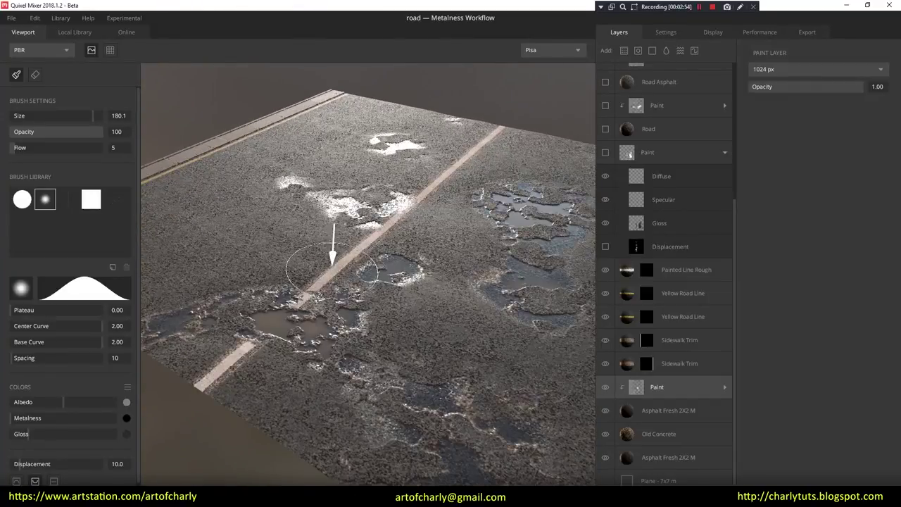
- Turn on the four layers from Paint up to Asphalt Patch to add patched road damage
left_click_drag(286, 243, 336, 211, "alt")
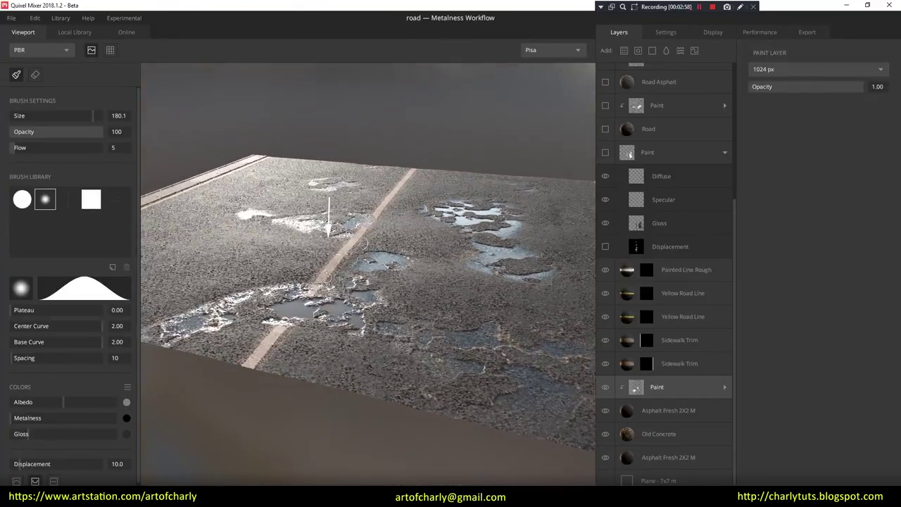
mouse_move(241, 238)
left_mouse_down("alt")
mouse_move(251, 250)
mouse_move(274, 189)
left_mouse_up("alt")
mouse_move(249, 241)
left_mouse_down("alt")
mouse_move(345, 264)
mouse_move(238, 349)
mouse_move(317, 312)
mouse_move(458, 297)
mouse_move(357, 258)
mouse_move(451, 304)
mouse_move(394, 258)
mouse_move(408, 239)
left_mouse_up("alt")
scroll(632, 317, "up", 3)
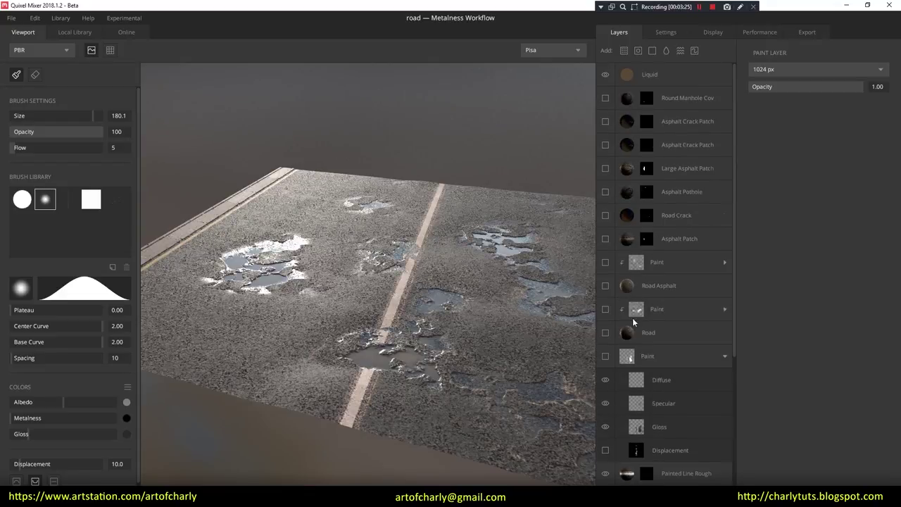
left_click(607, 309)
left_click(663, 287)
left_click(659, 239)
left_click(680, 191)
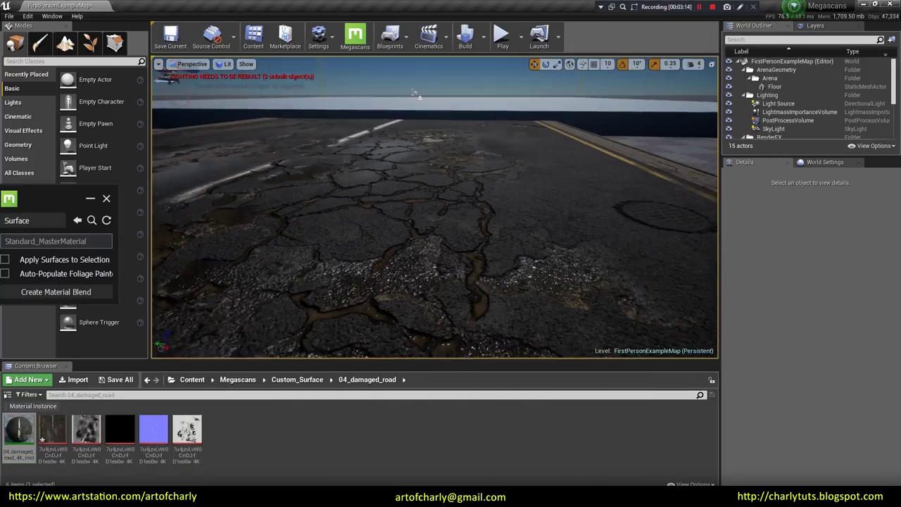
- Walk the player across the damaged road toward the manhole cover in first-person play
right_click_drag(435, 211, 394, 225)
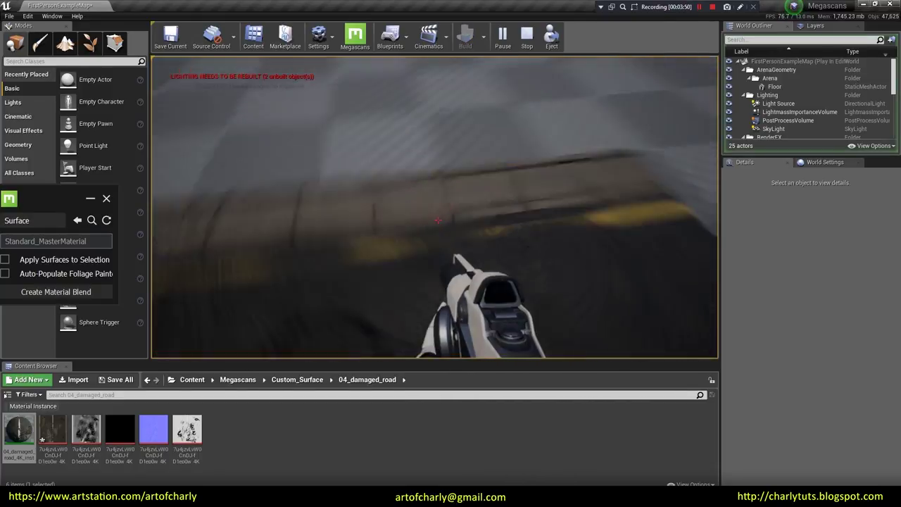
key("w")
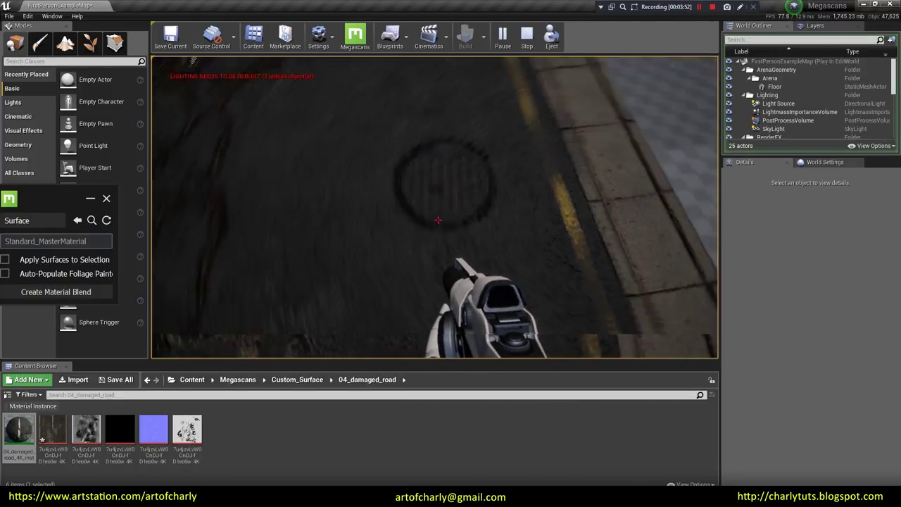
mouse_move(438, 220)
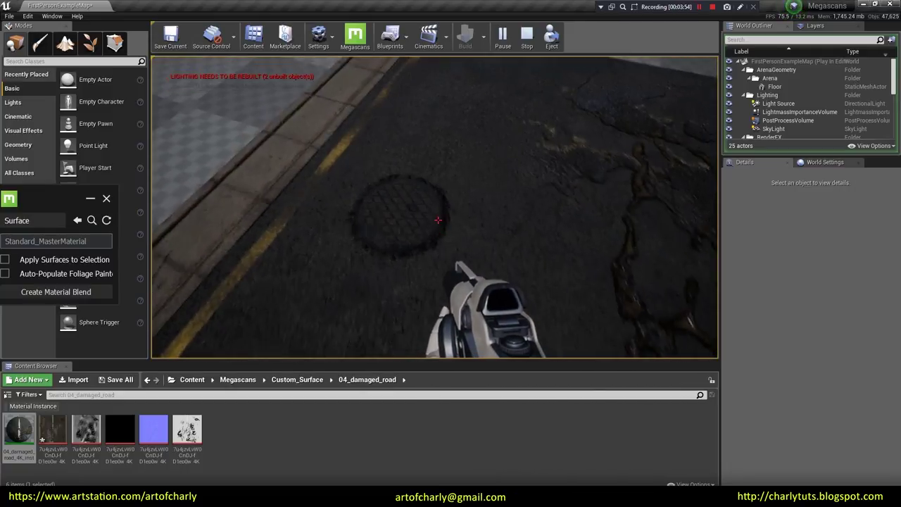
key("w")
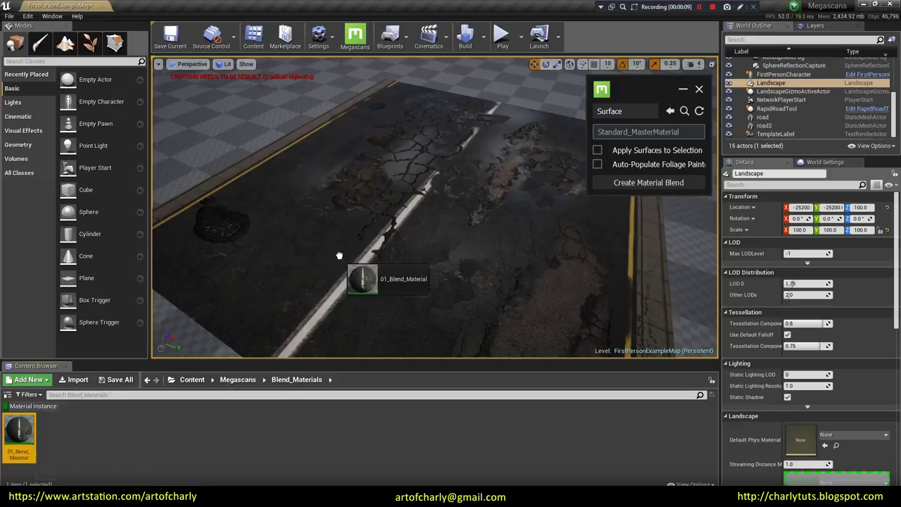
- Drop 01_Blend_Material onto the Landscape and open it in the Material Instance Editor
right_click_drag(423, 212, 395, 225)
double_click(20, 436)
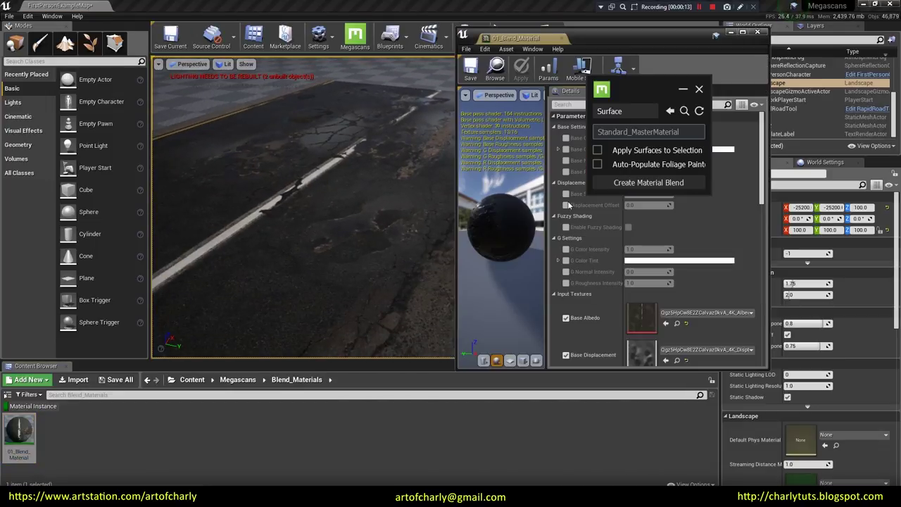